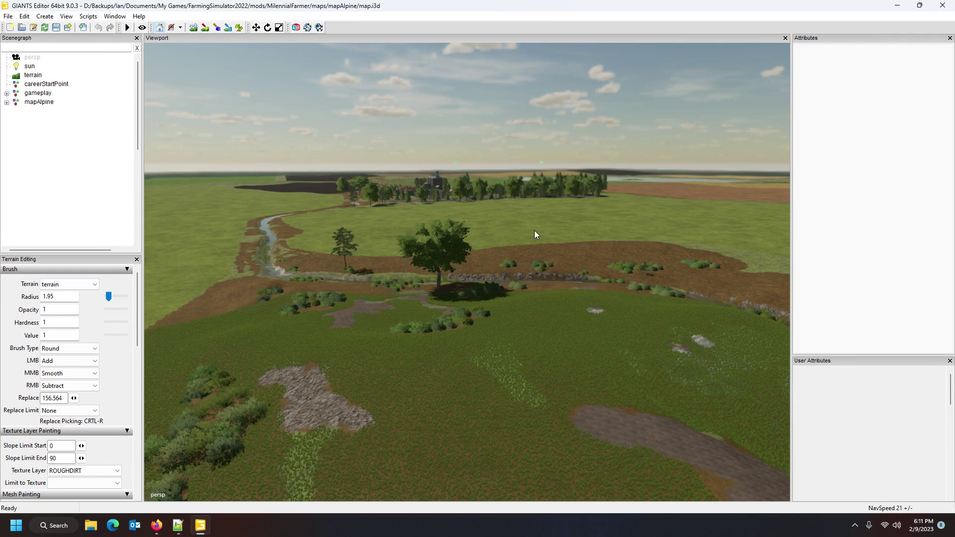
Fly the view over the field to the farm and turn on the info-layer colour overlay
right_click_drag(466, 302, 473, 344)
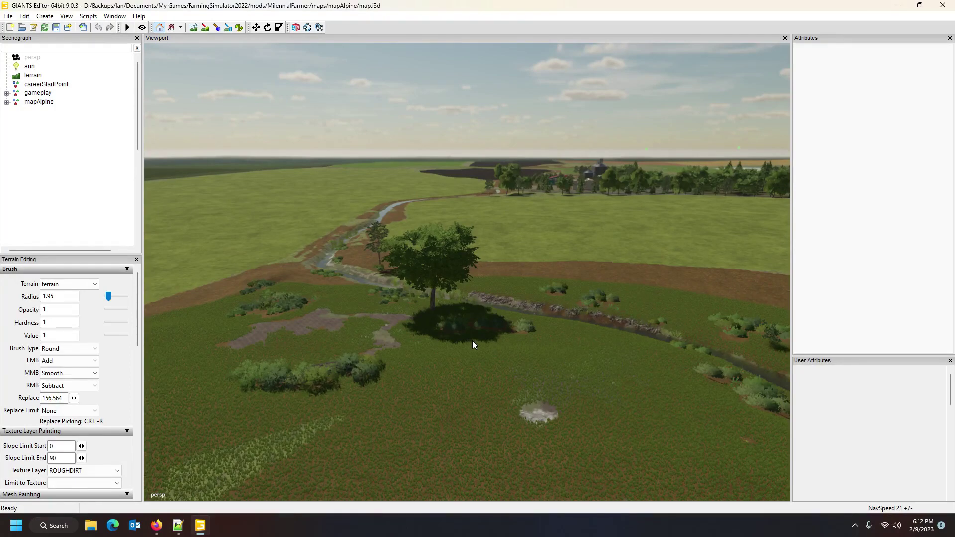
mouse_move(473, 340)
right_mouse_down()
mouse_move(454, 338)
mouse_move(458, 374)
mouse_move(587, 428)
mouse_move(574, 412)
mouse_move(530, 399)
mouse_move(490, 345)
mouse_move(448, 353)
mouse_move(466, 391)
mouse_move(481, 366)
mouse_move(491, 404)
mouse_move(483, 393)
right_mouse_up()
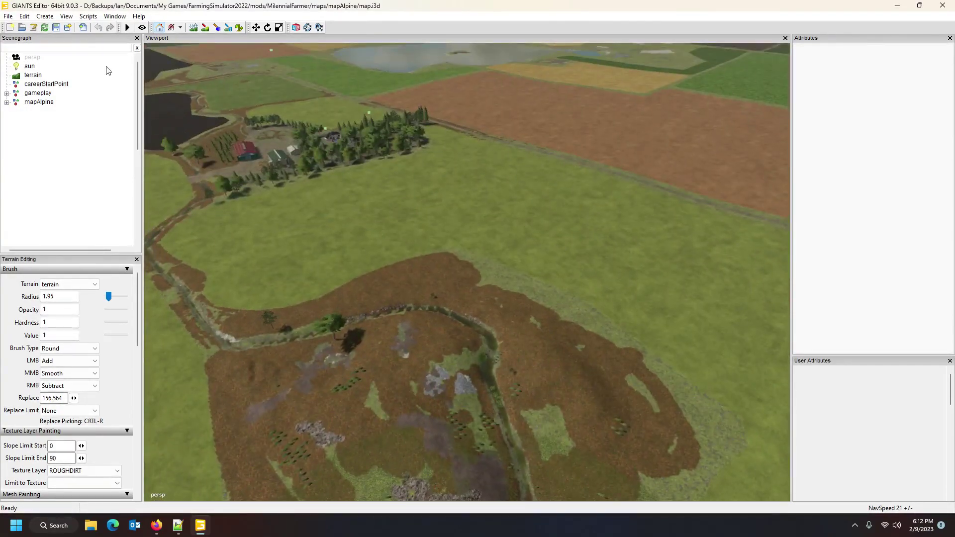
left_click(228, 28)
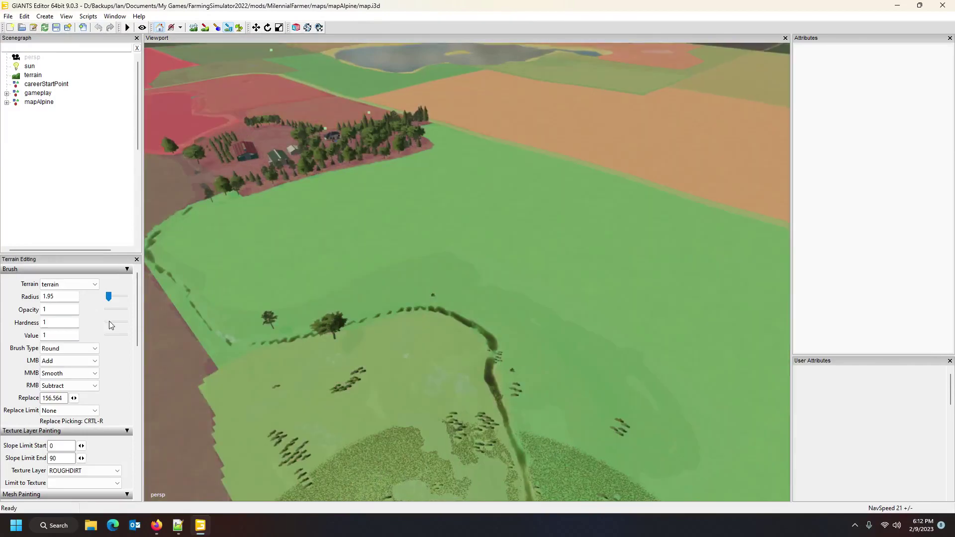
Choose the indoorMask info layer with state Indoor, then clear channel 0 to preview outdoor areas
scroll(135, 311, "down", 8)
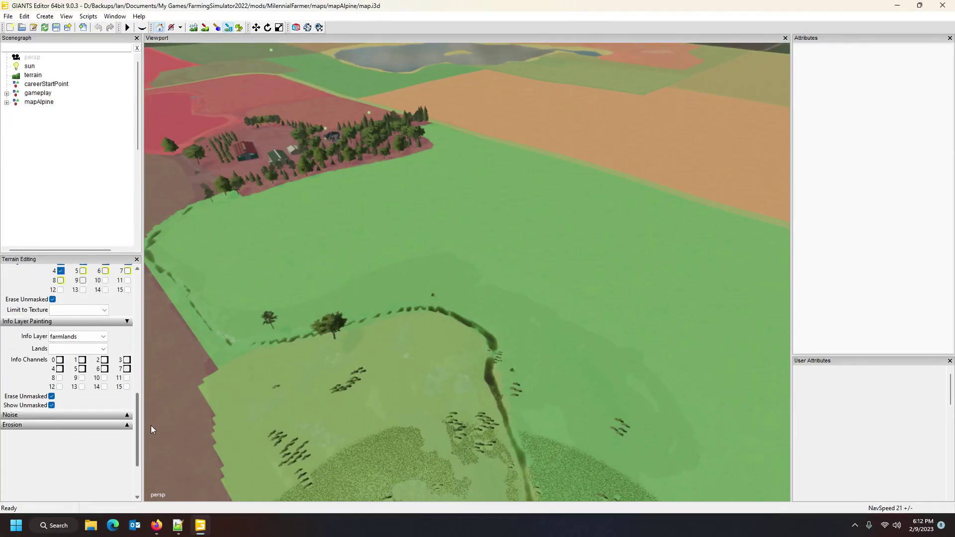
left_click(81, 377)
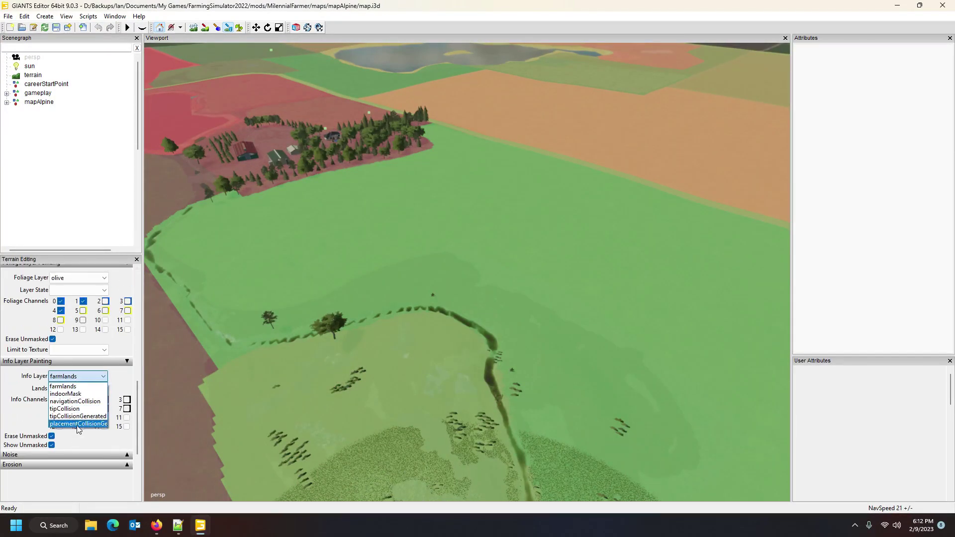
left_click(65, 394)
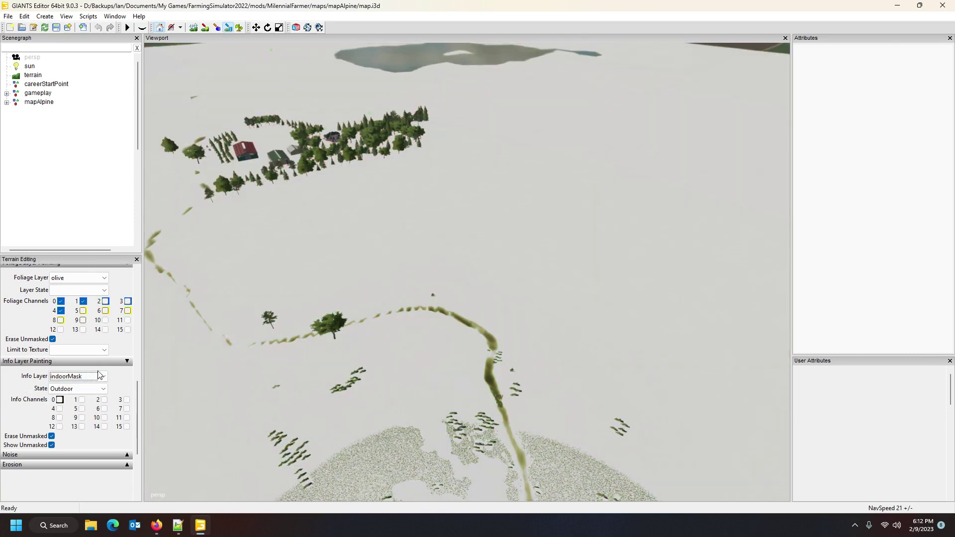
left_click(60, 400)
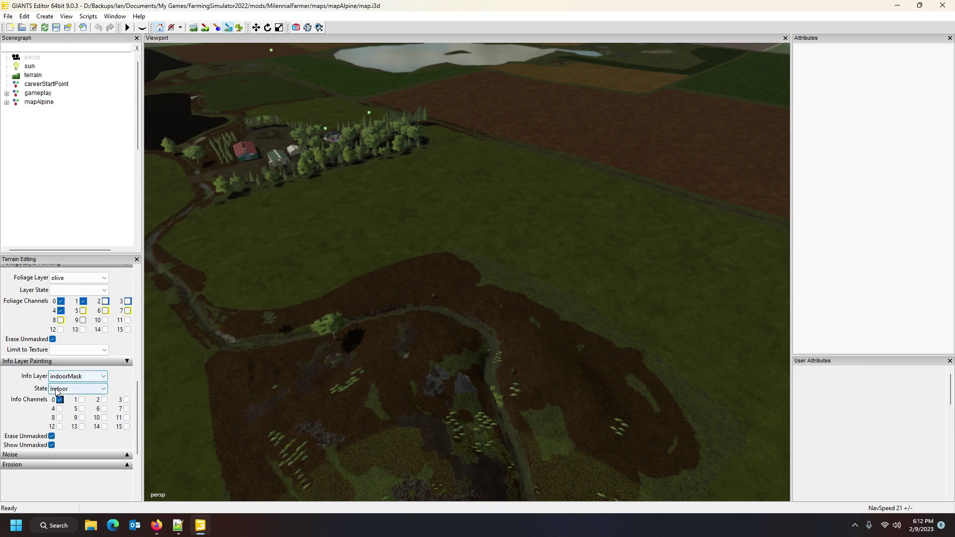
left_click(74, 394)
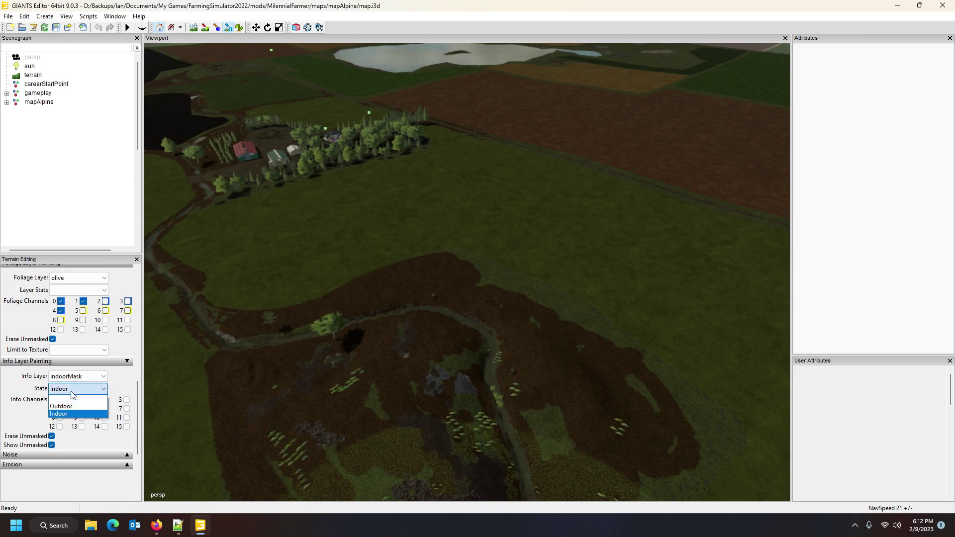
left_click(72, 392)
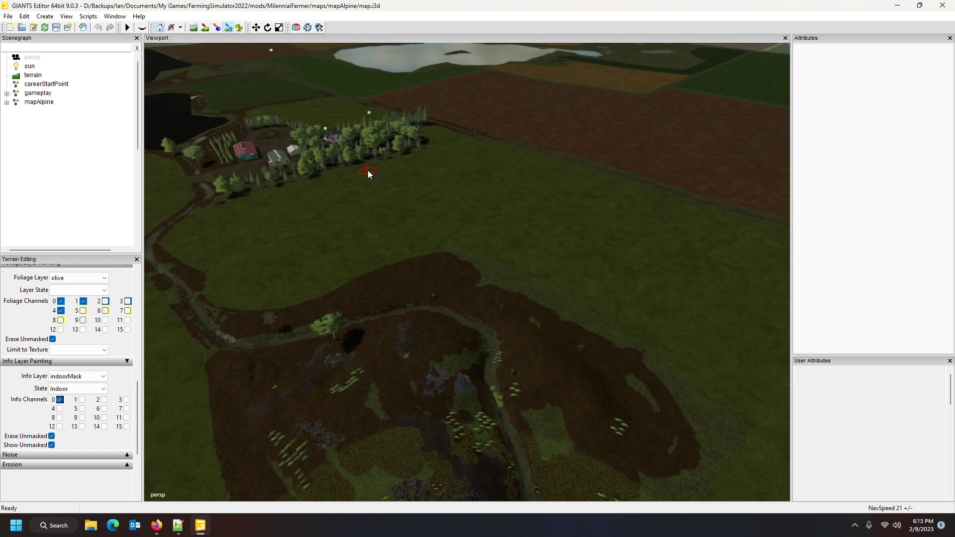
left_click(60, 400)
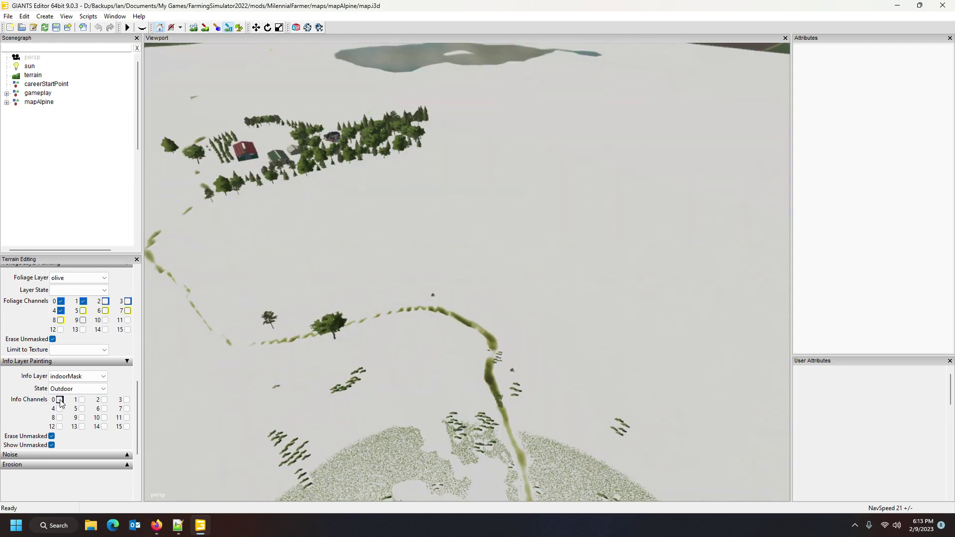
Re-enable channel 0, then paint and erase test indoor-mask bands on the field beside the farm
left_click(60, 400)
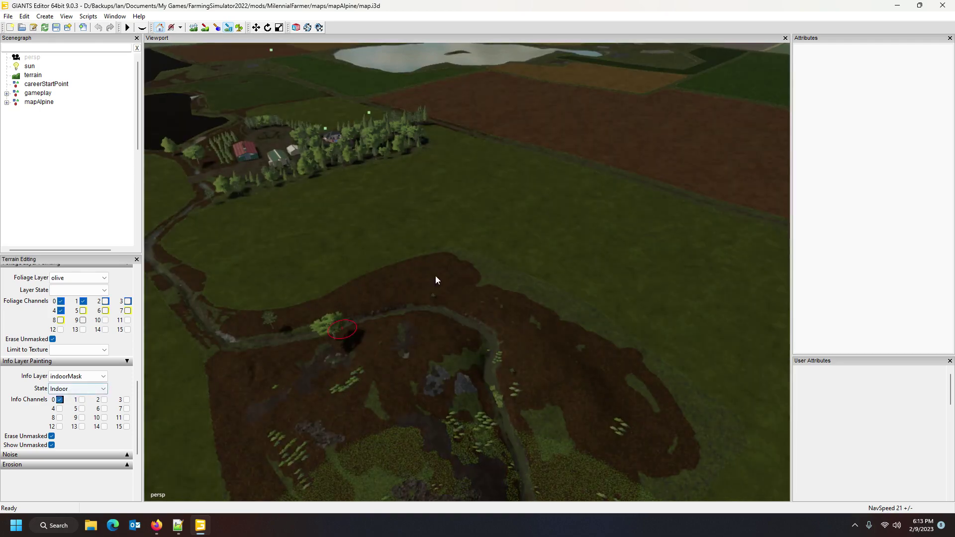
mouse_move(398, 237)
left_mouse_down()
mouse_move(463, 213)
mouse_move(390, 223)
mouse_move(441, 222)
mouse_move(408, 246)
left_mouse_up()
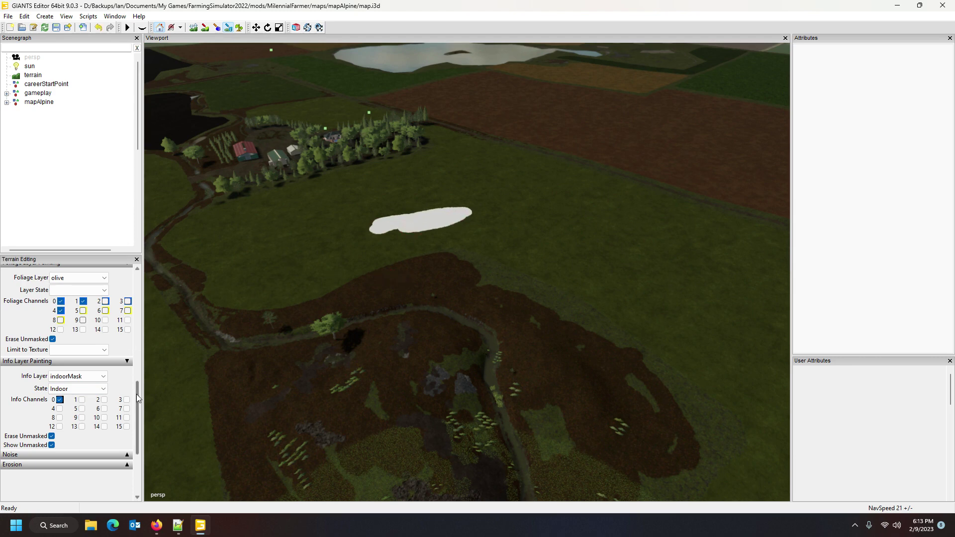
left_click_drag(138, 398, 148, 273)
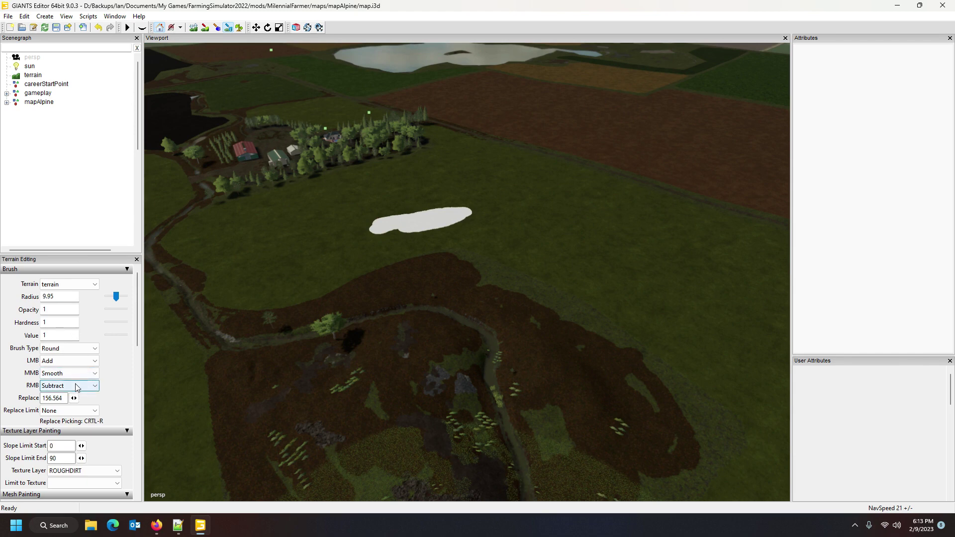
left_click_drag(390, 237, 469, 213)
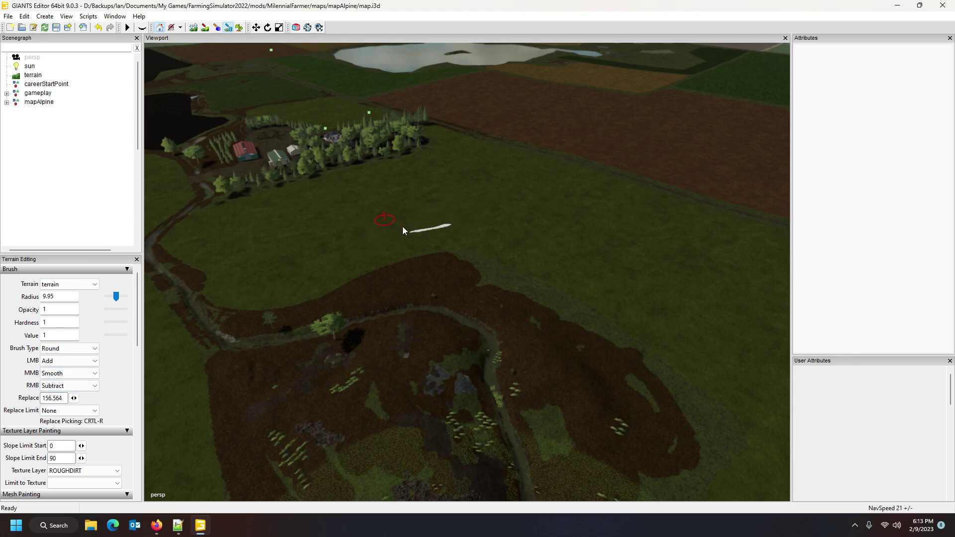
mouse_move(393, 222)
left_mouse_down()
mouse_move(460, 206)
mouse_move(388, 216)
mouse_move(470, 206)
mouse_move(442, 203)
mouse_move(398, 222)
left_mouse_up()
scroll(318, 186, "down", 10)
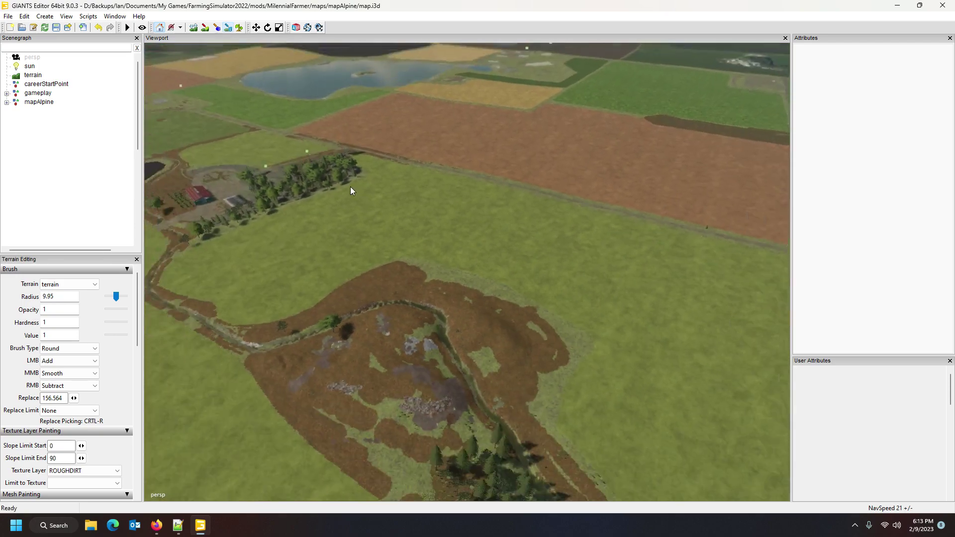
Zoom out over the whole field grid and run Scripts > Seasons > Generate Mask
right_click_drag(288, 170, 424, 268)
scroll(423, 268, "down", 10)
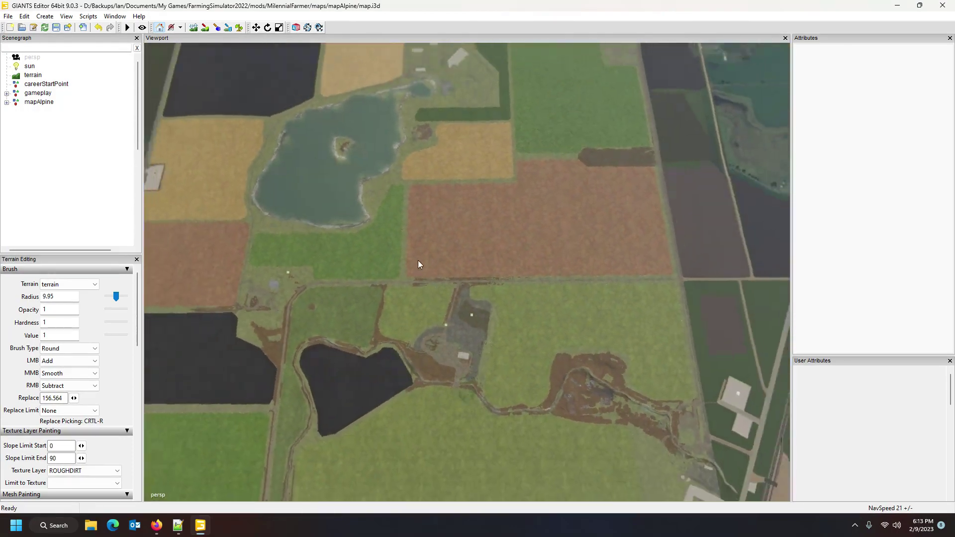
mouse_move(419, 267)
right_mouse_down()
mouse_move(425, 228)
mouse_move(414, 259)
right_mouse_up()
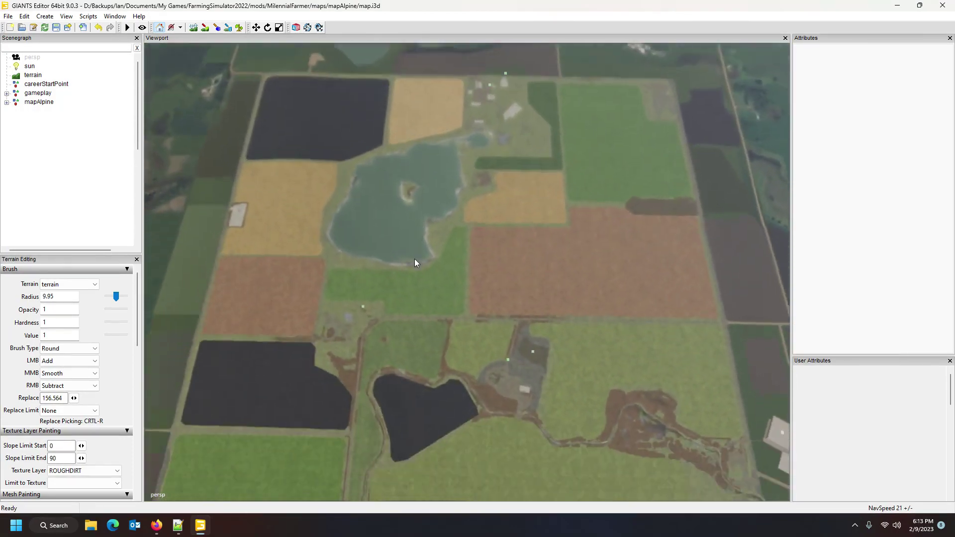
scroll(417, 258, "up", 3)
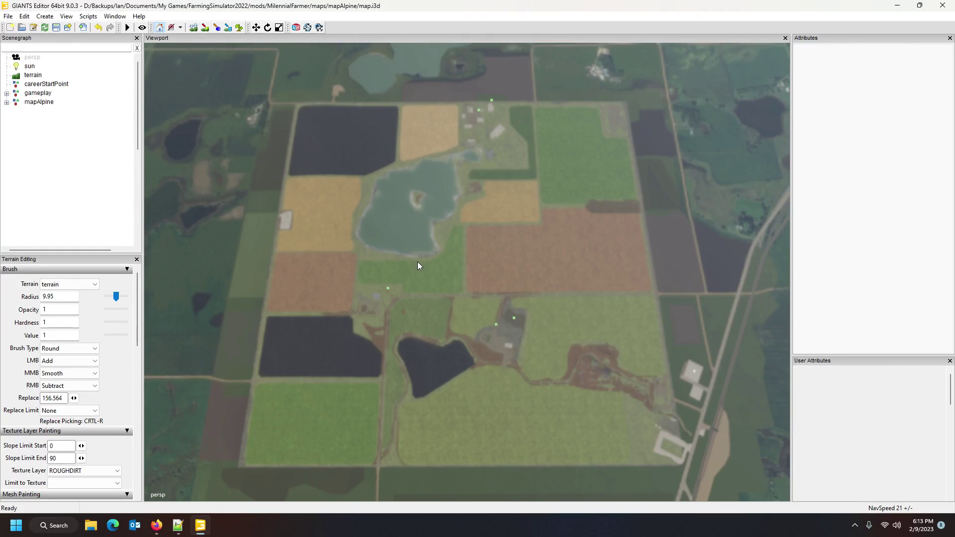
left_click(92, 19)
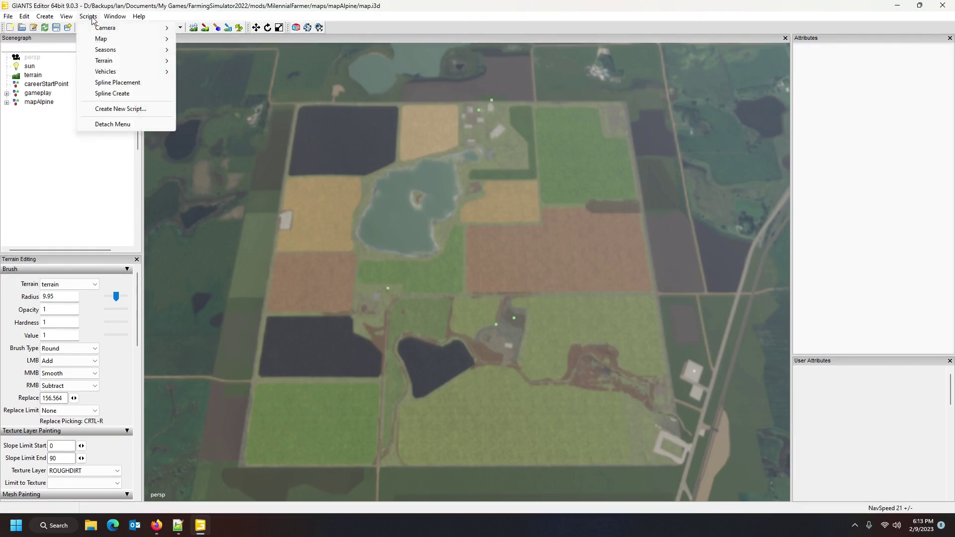
mouse_move(96, 42)
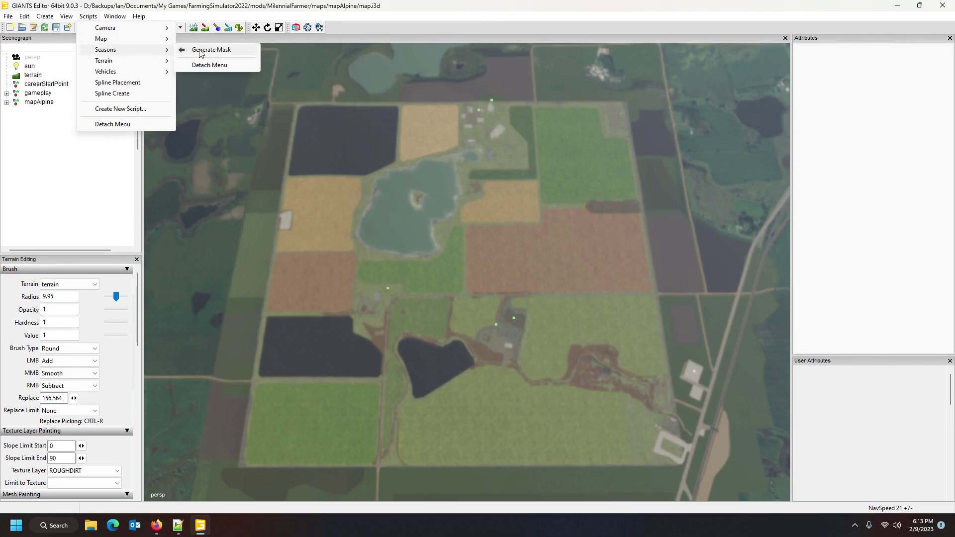
left_click(205, 51)
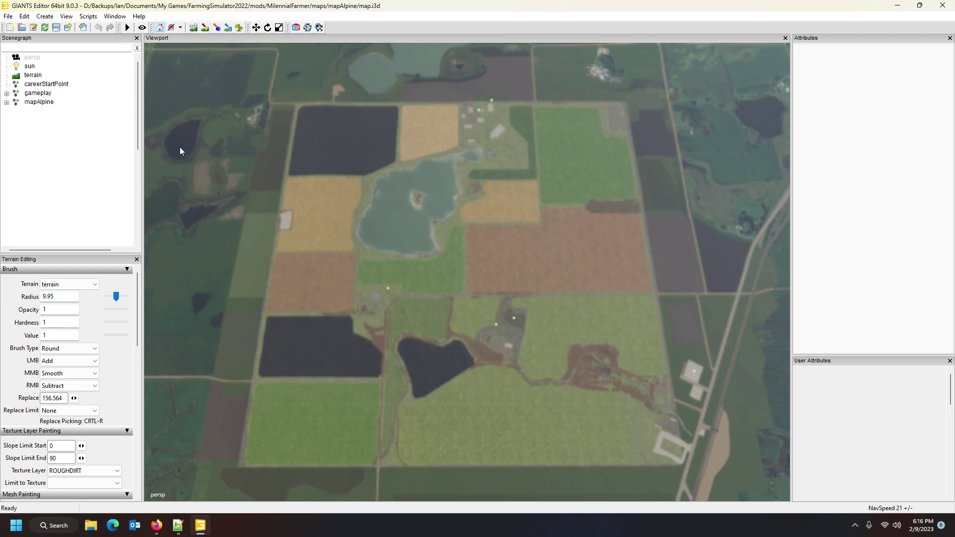
Once mask generation completes, open the Window menu
left_click(115, 16)
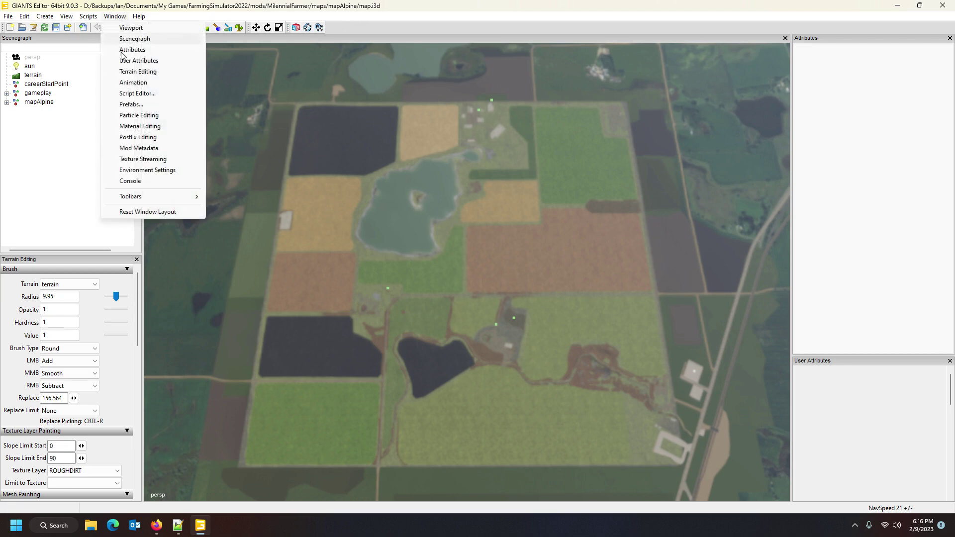
Open and enlarge the Console to find the 'Saving mask map' line for map.i3d.indoorMask.grle
left_click(130, 181)
left_click_drag(463, 422, 437, 199)
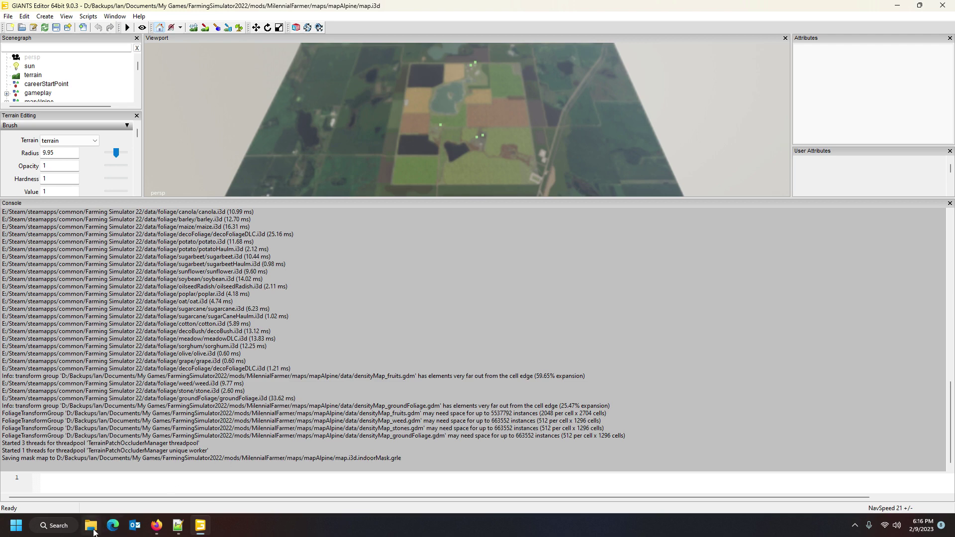
left_click(366, 458)
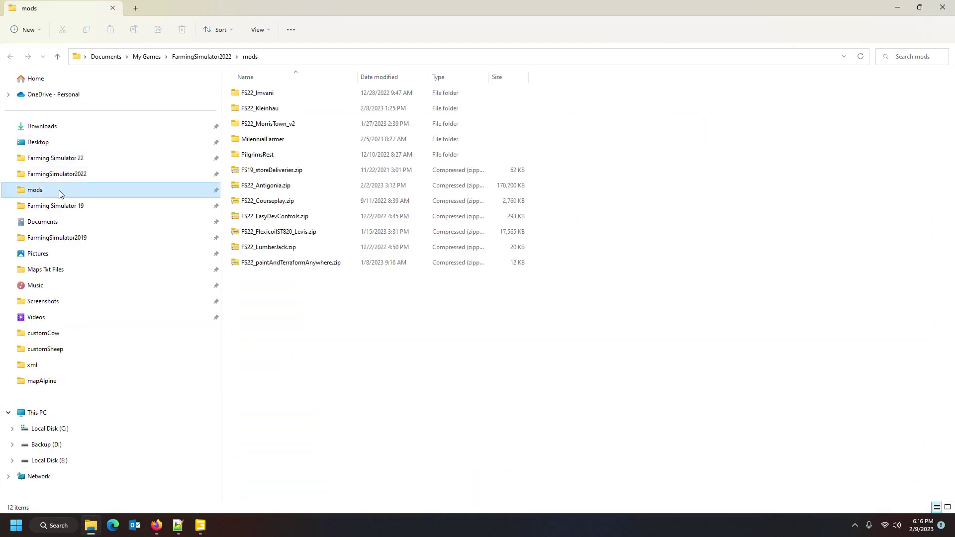
Browse to MilennialFarmer > maps > mapAlpine, check map.i3d.indoorMask.grle's date and size, then open data
double_click(300, 141)
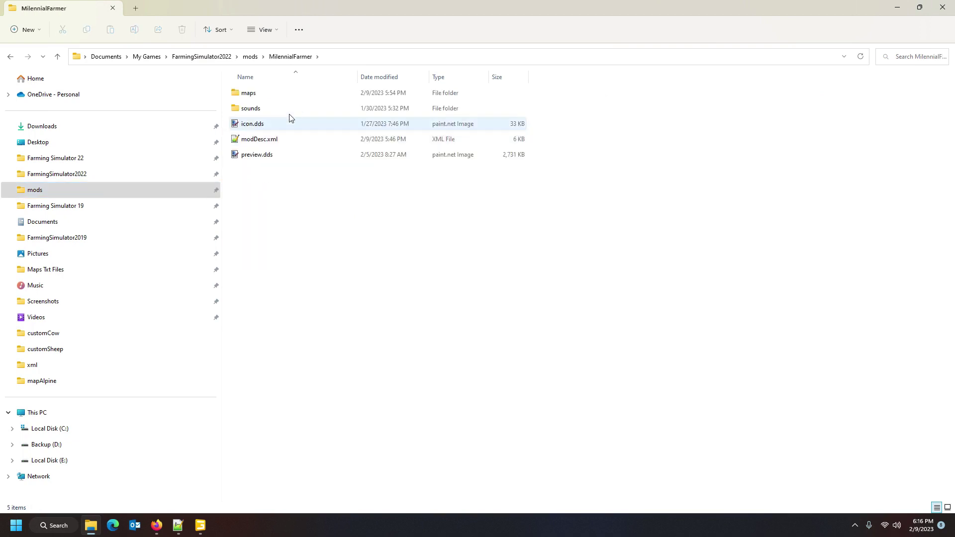
double_click(271, 94)
double_click(273, 94)
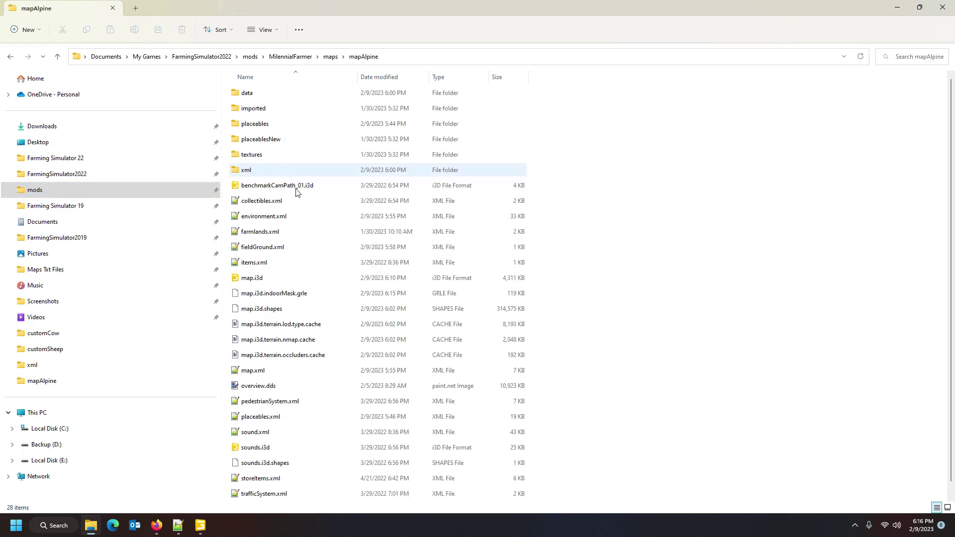
scroll(304, 286, "down", 1)
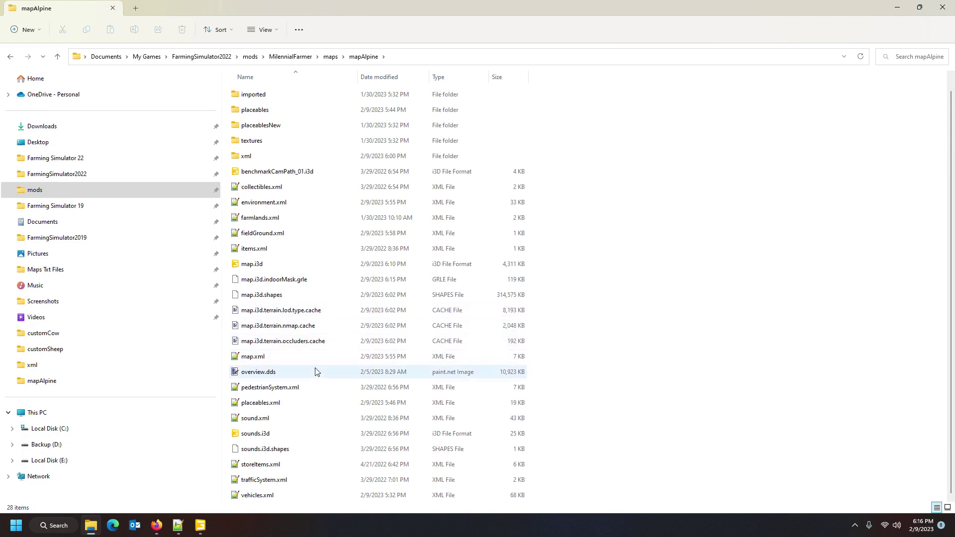
left_click(298, 281)
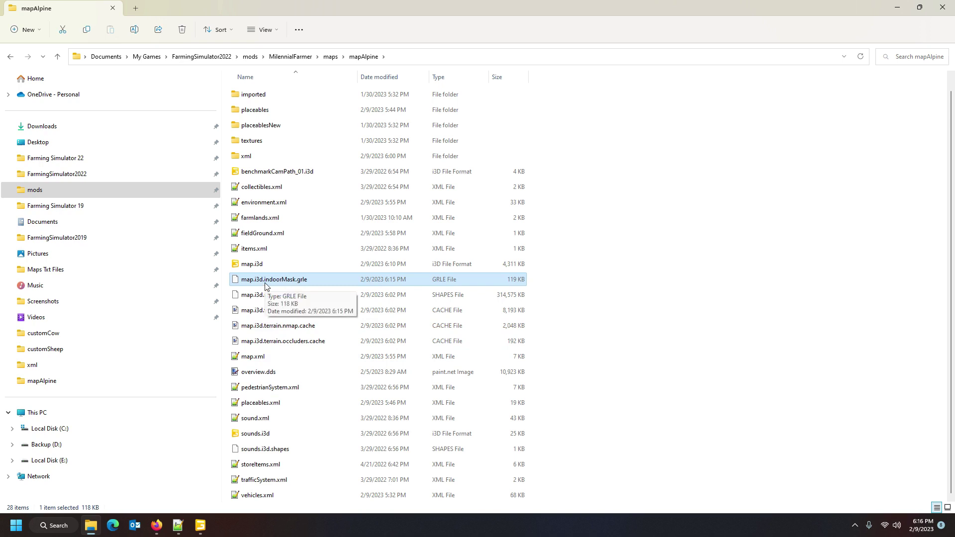
scroll(303, 144, "up", 1)
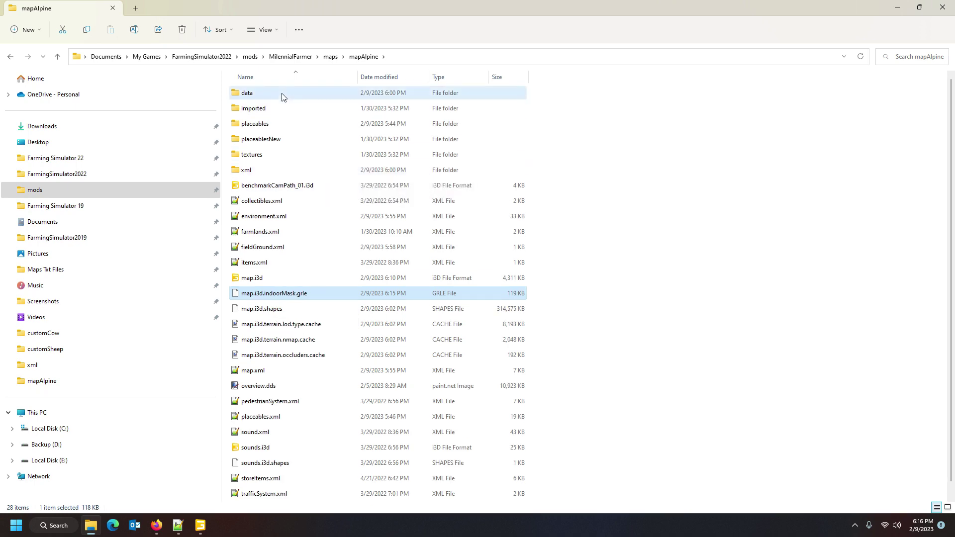
double_click(282, 97)
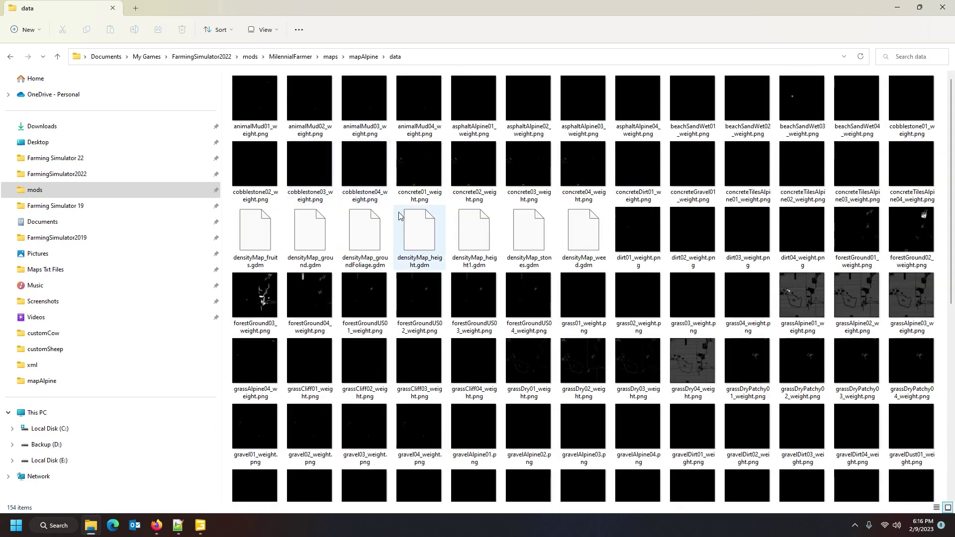
Copy the name of the old infoLayer_indoorMask.grle in the data folder, then return to mapAlpine
scroll(447, 224, "down", 5)
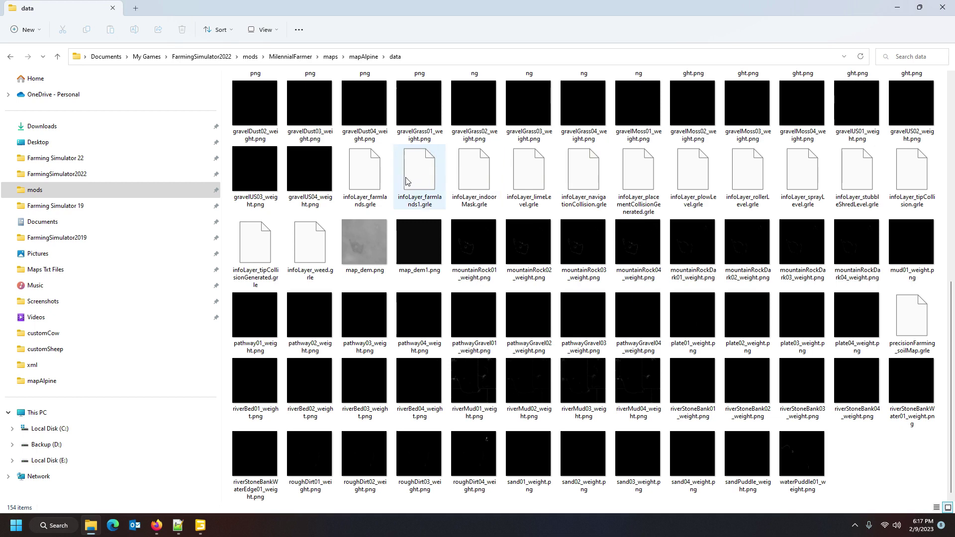
left_click(477, 183)
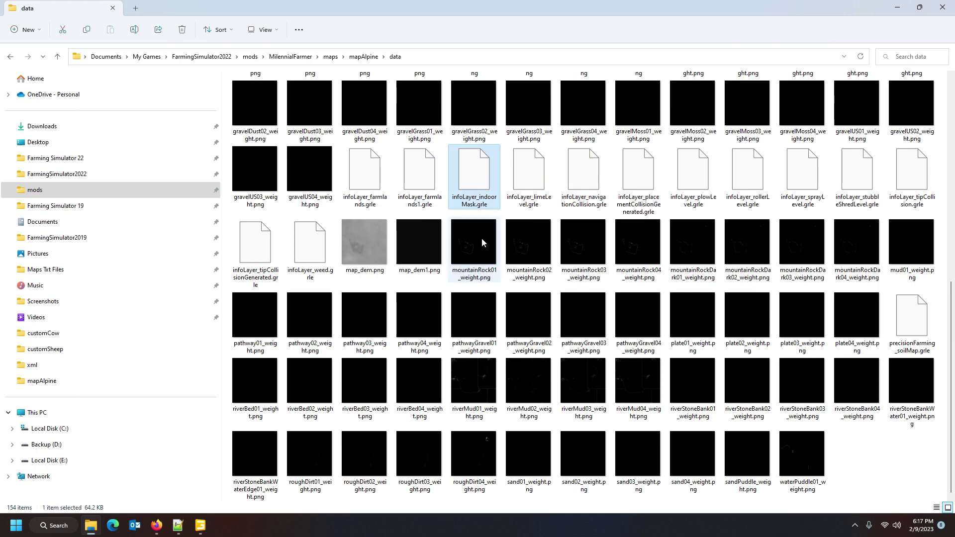
left_click(470, 206)
key("ctrl+c")
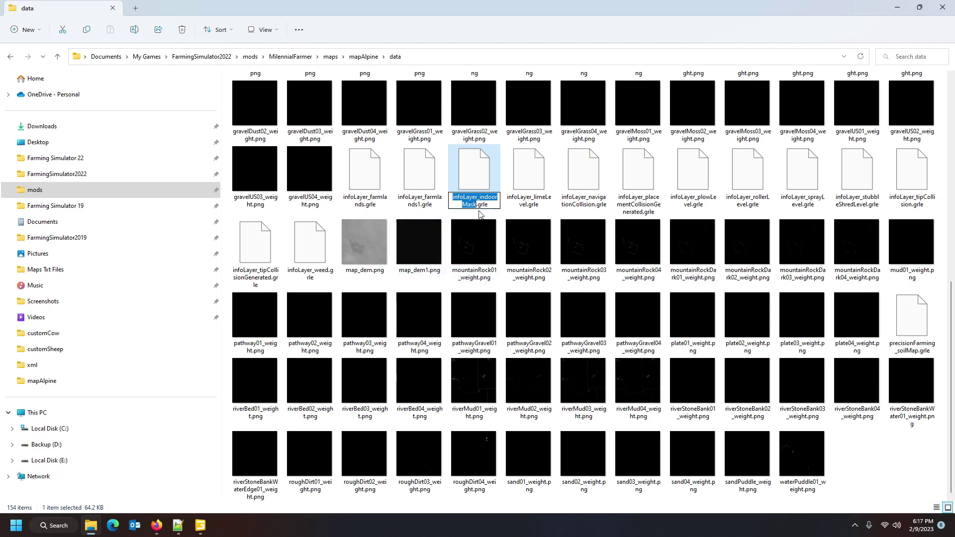
left_click(356, 61)
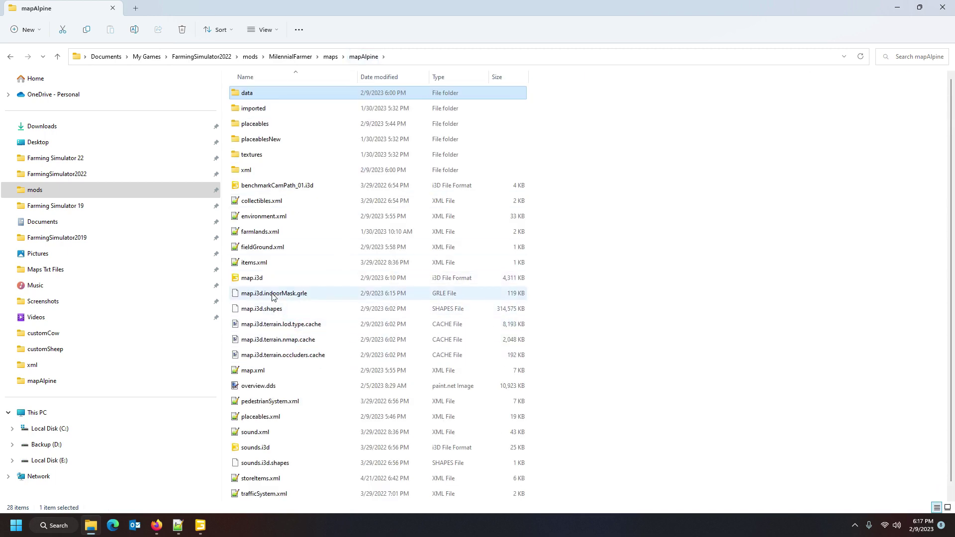
Rename map.i3d.indoorMask.grle to infoLayer_indoorMask.grle and move it into data, replacing the old file
left_click(271, 295)
key("F2")
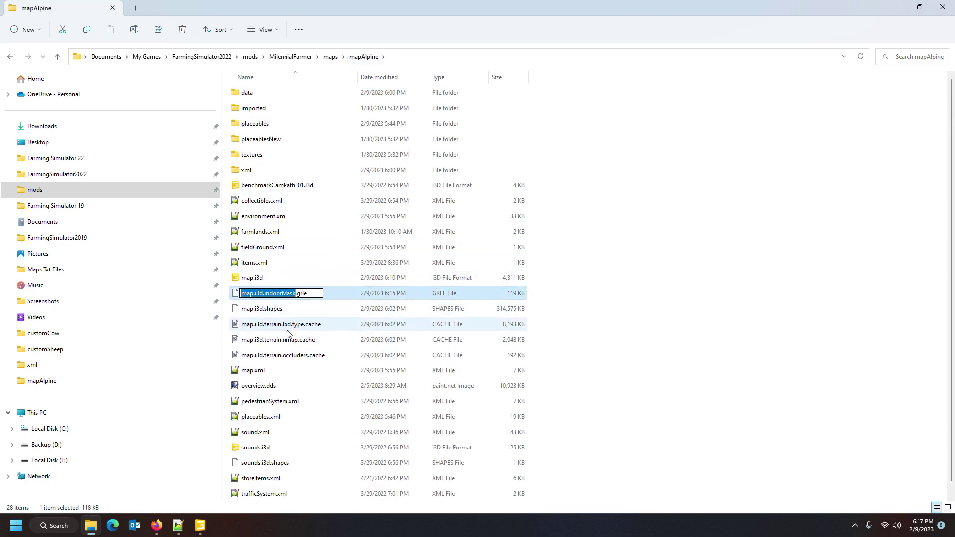
key("ctrl+v")
key("Return")
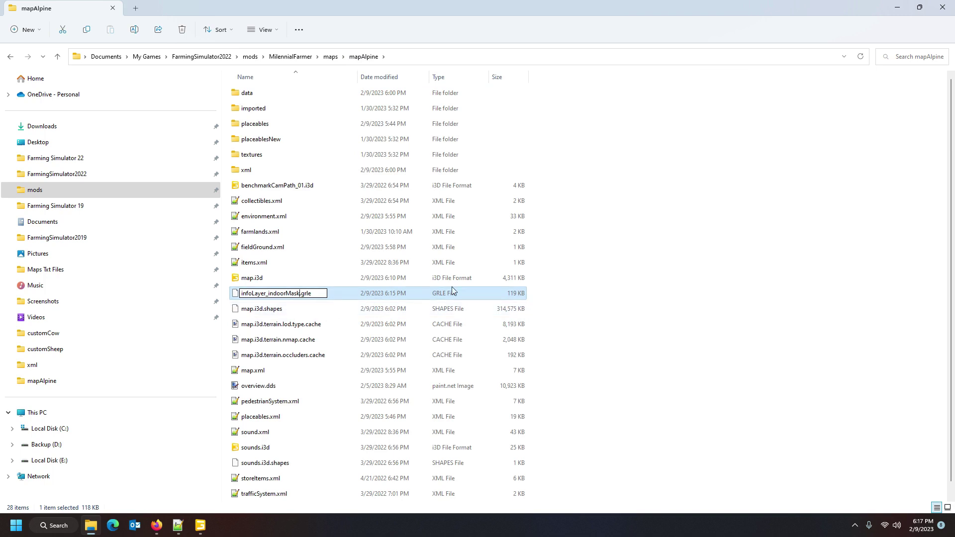
left_click(293, 266)
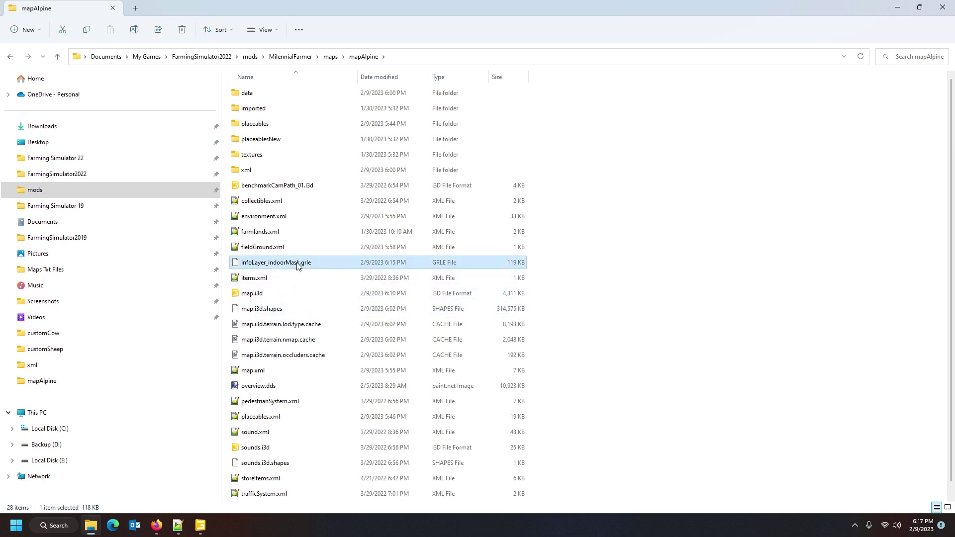
left_click_drag(297, 266, 262, 93)
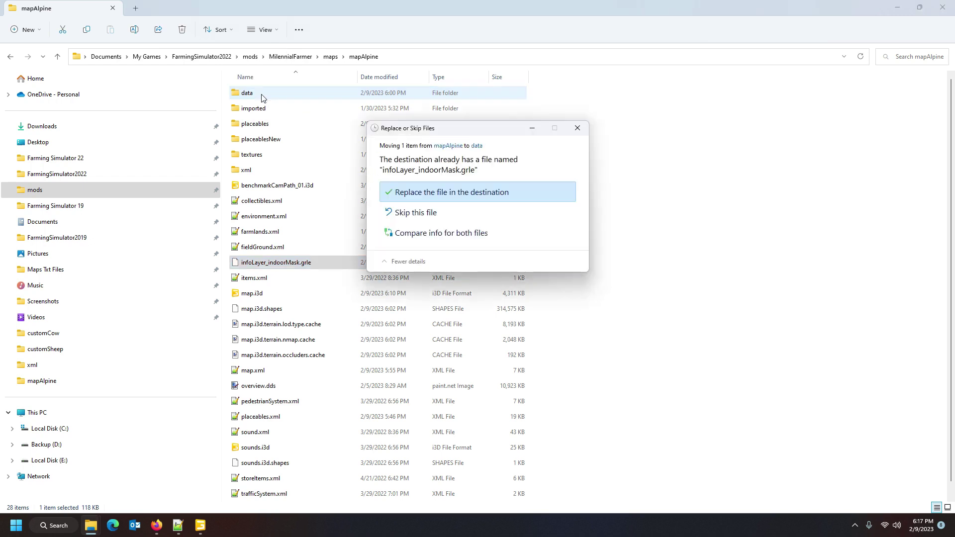
left_click(442, 194)
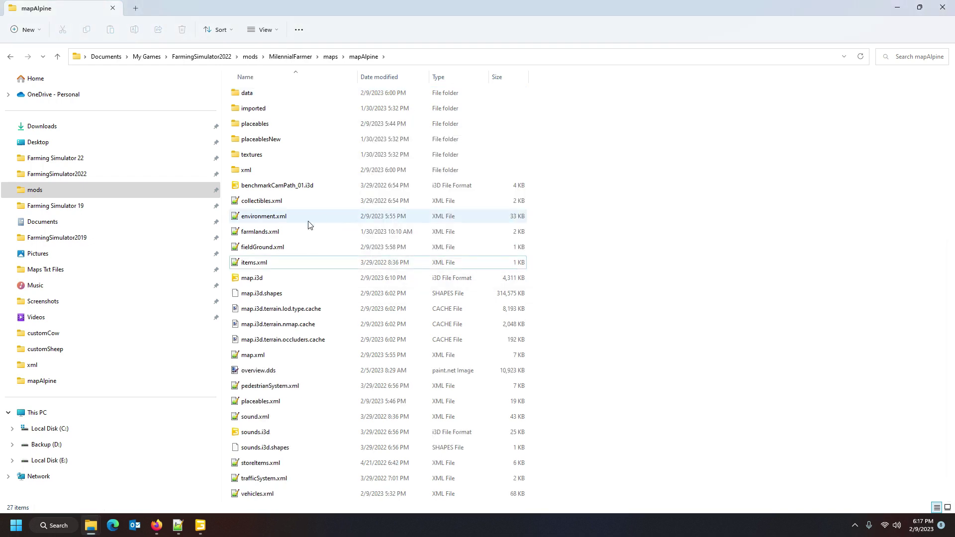
Close GIANTS Editor saving map.i3d, then reopen map.i3d from Explorer and confirm the editor version
left_click(200, 525)
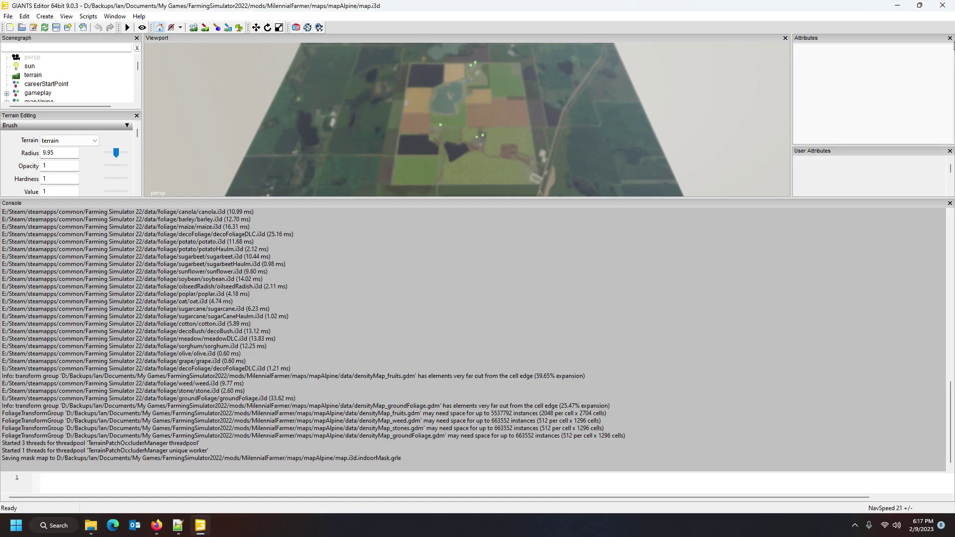
left_click(942, 6)
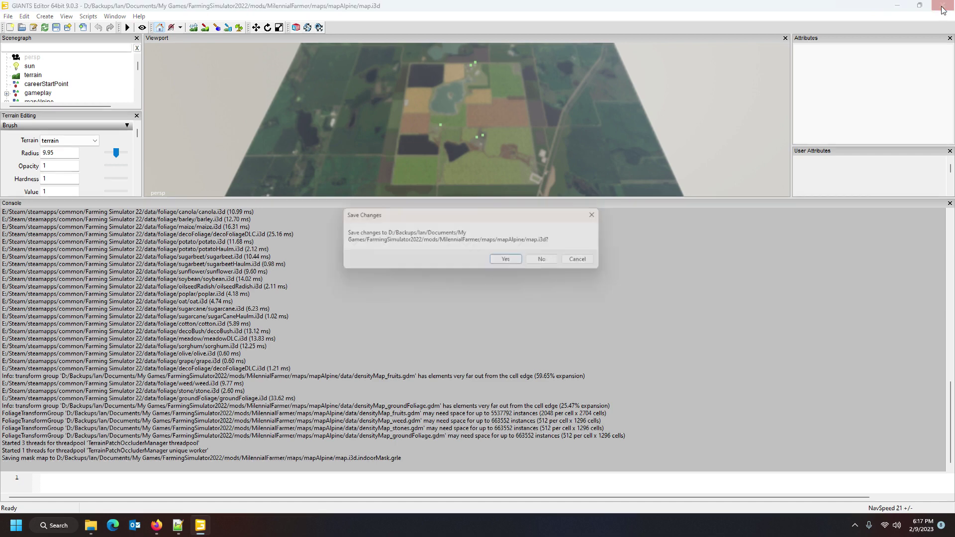
left_click(511, 262)
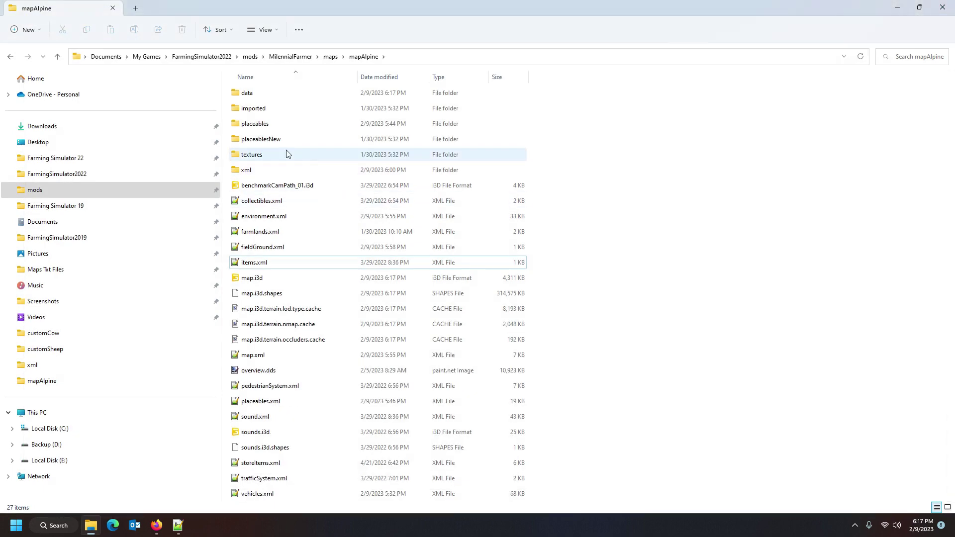
double_click(282, 278)
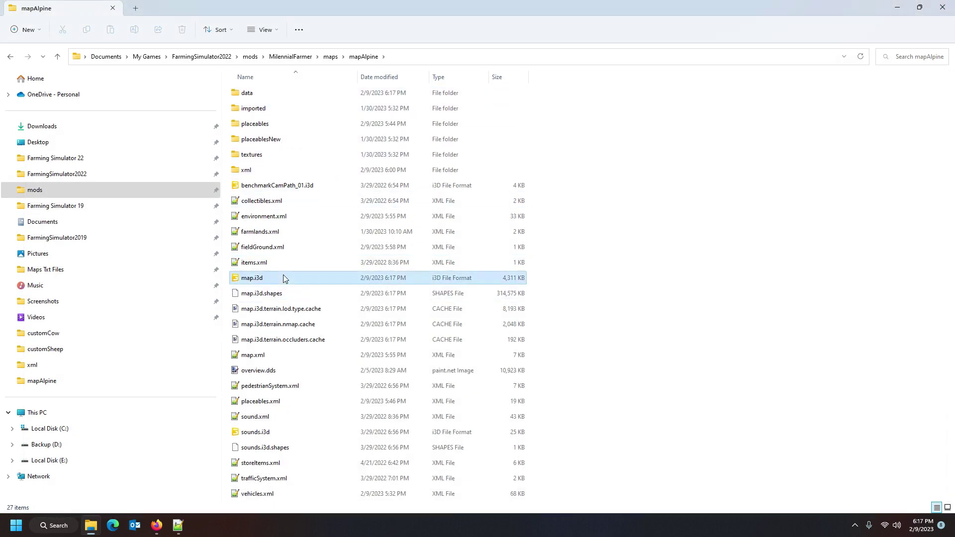
left_click(450, 322)
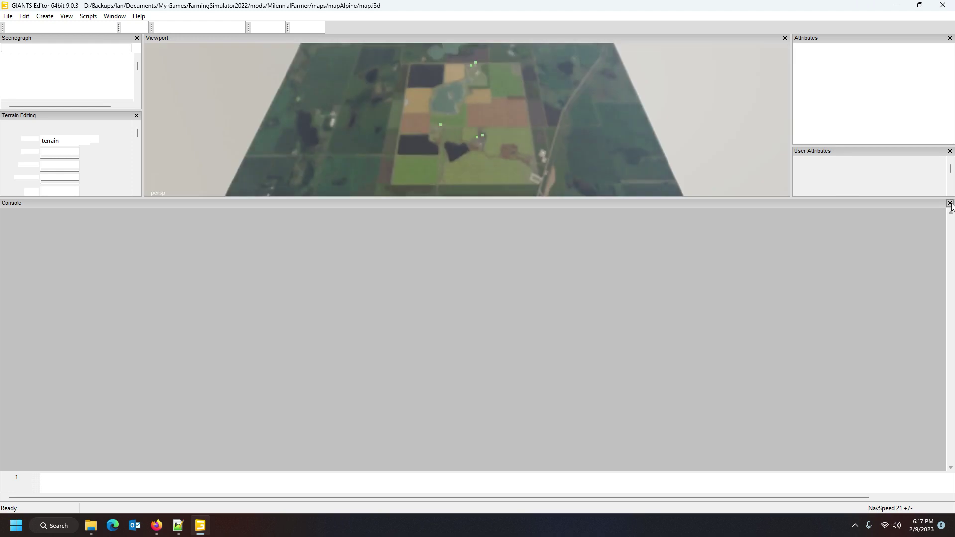
Close the Console, zoom in and tilt the camera toward the farmyard silos and barns
left_click(950, 203)
scroll(558, 288, "up", 10)
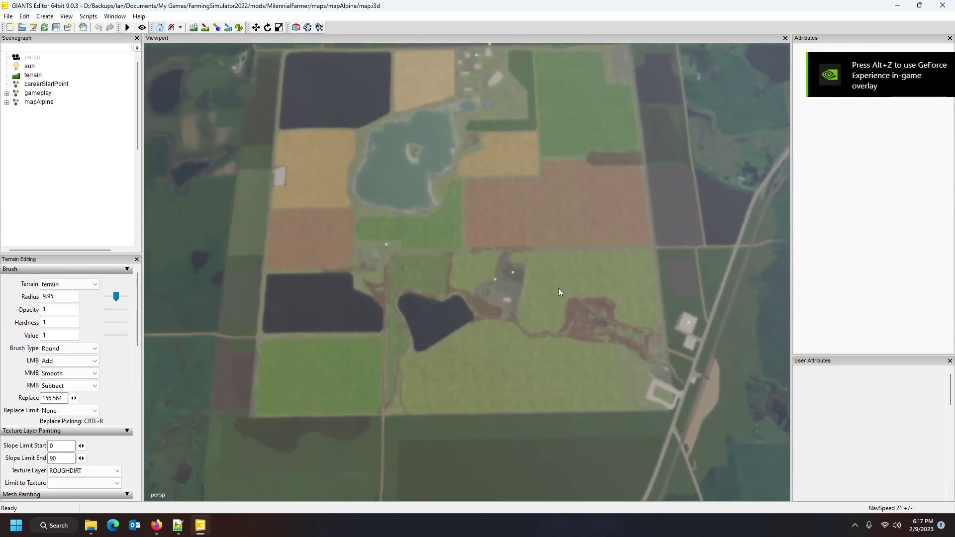
scroll(583, 298, "up", 10)
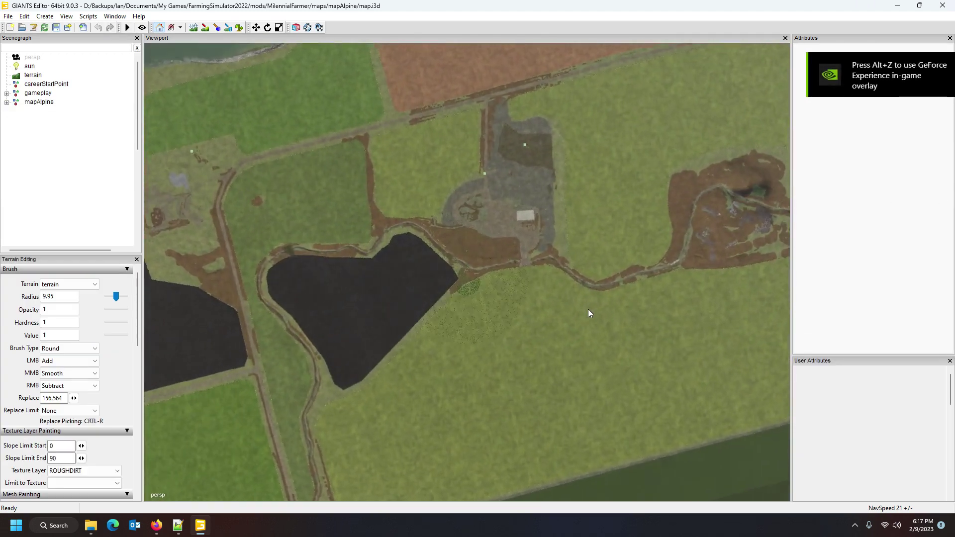
scroll(533, 296, "up", 10)
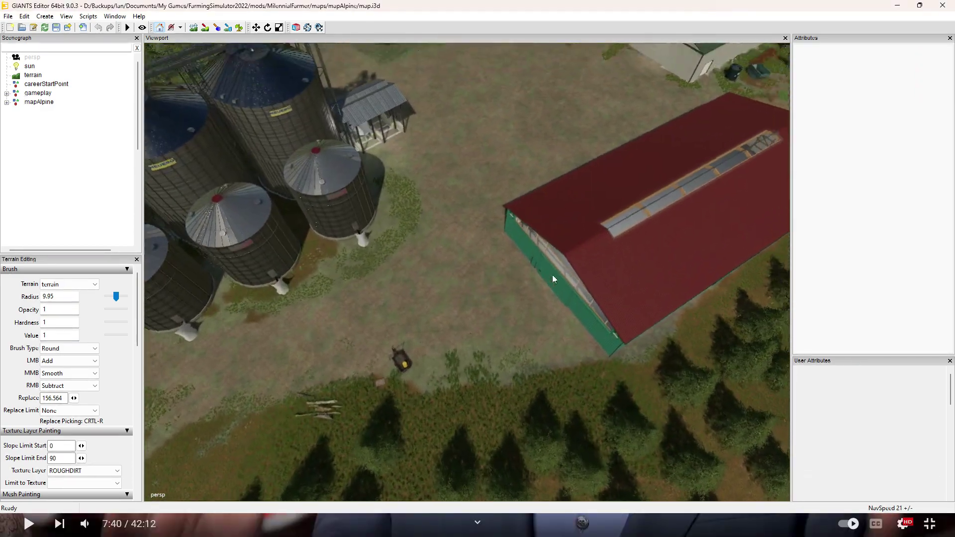
middle_click_drag(553, 279, 323, 60)
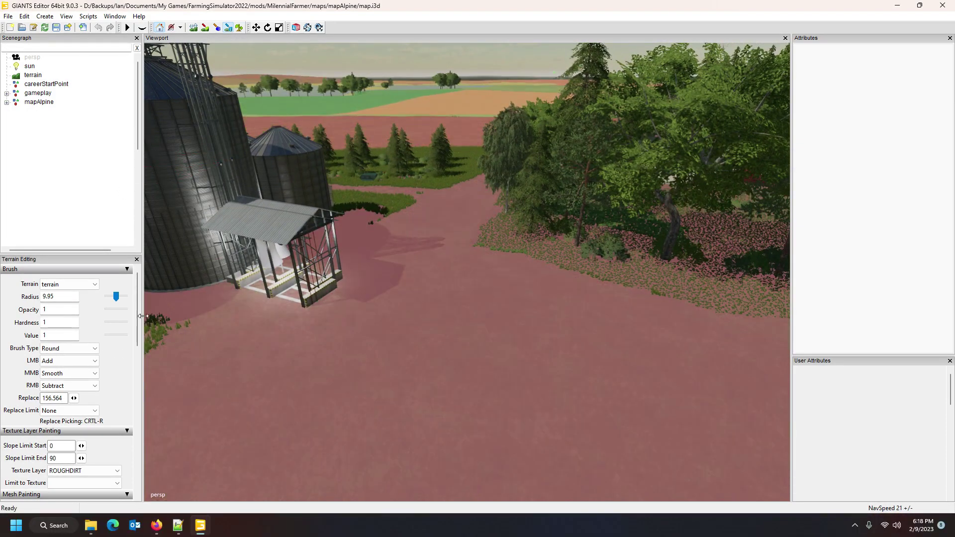
left_click_drag(138, 314, 144, 436)
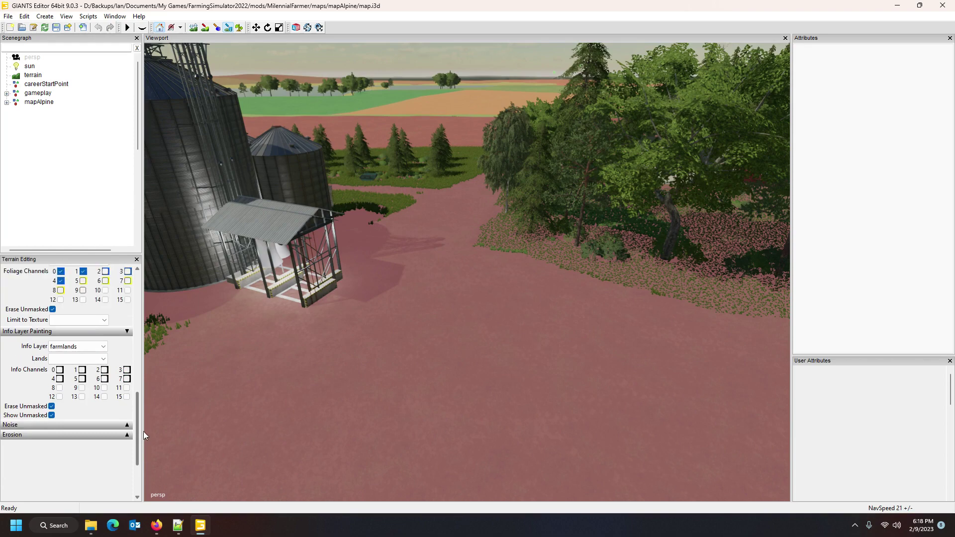
Switch the info layer to indoorMask and swing the camera over the silos and red barn
left_click(77, 346)
left_click(73, 369)
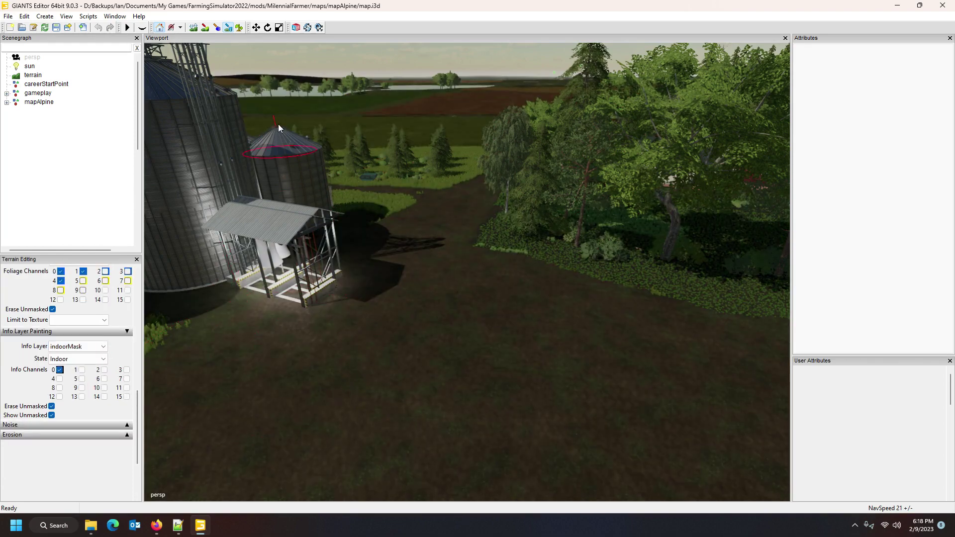
right_click_drag(367, 259, 410, 252)
scroll(410, 252, "down", 10)
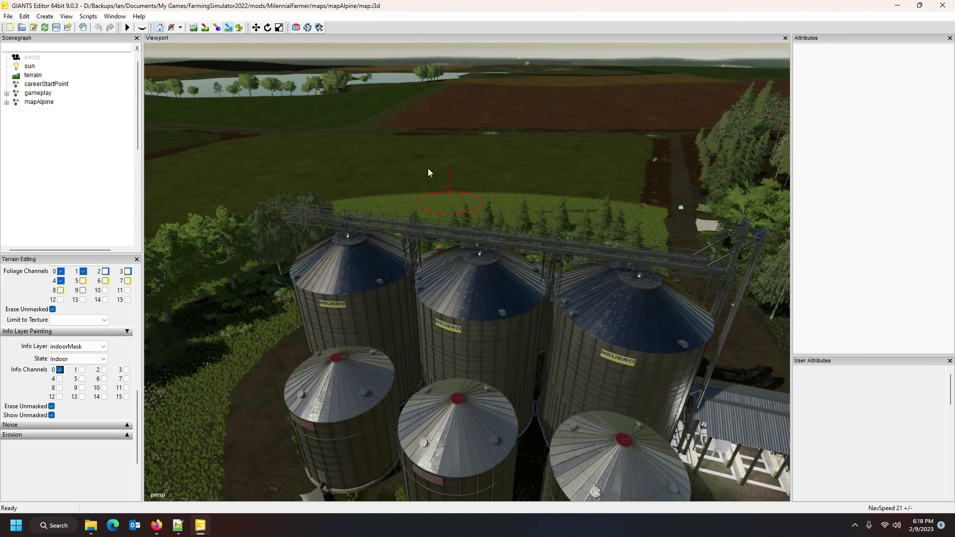
right_click_drag(341, 114, 392, 255)
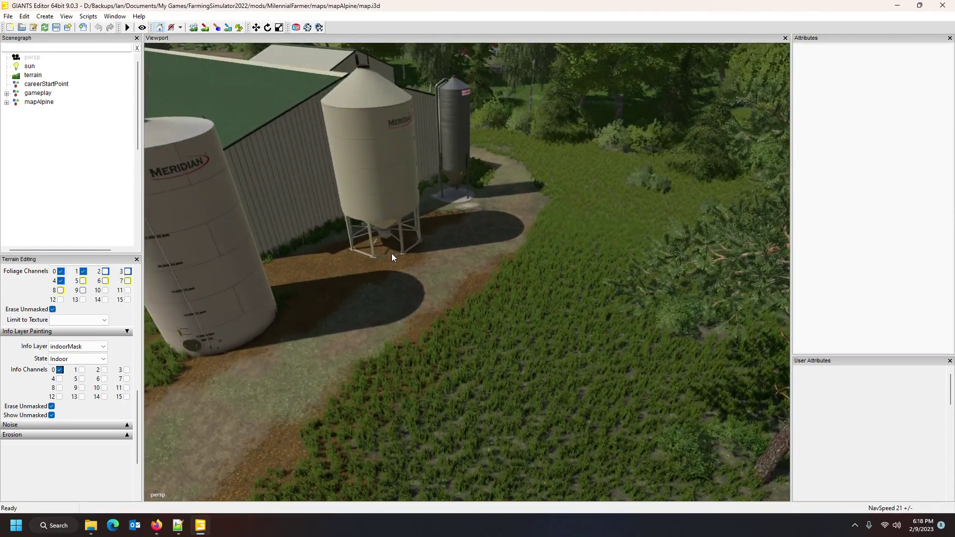
Toggle the terrain display on and off to check the indoor mask under the silos and sheds
left_click(230, 29)
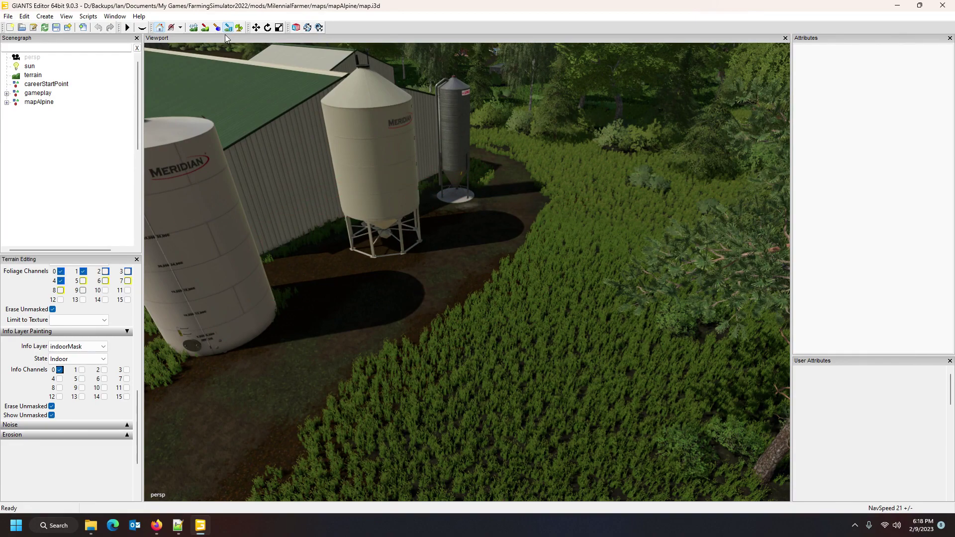
scroll(372, 142, "down", 10)
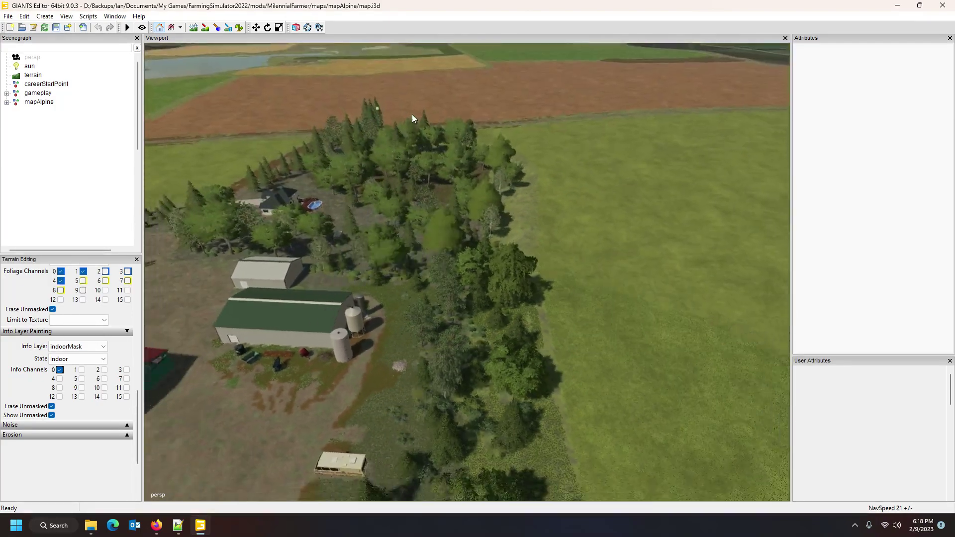
right_click_drag(412, 117, 311, 97)
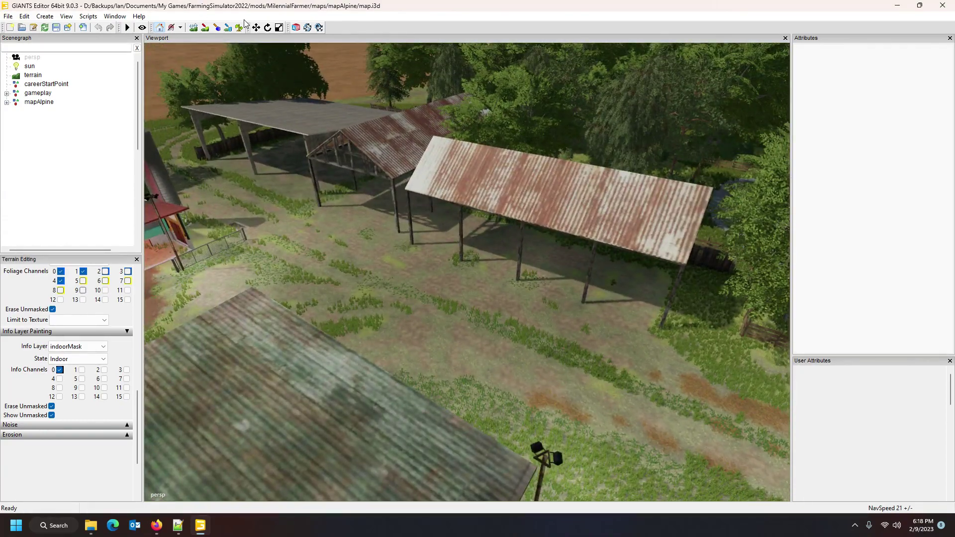
left_click(229, 28)
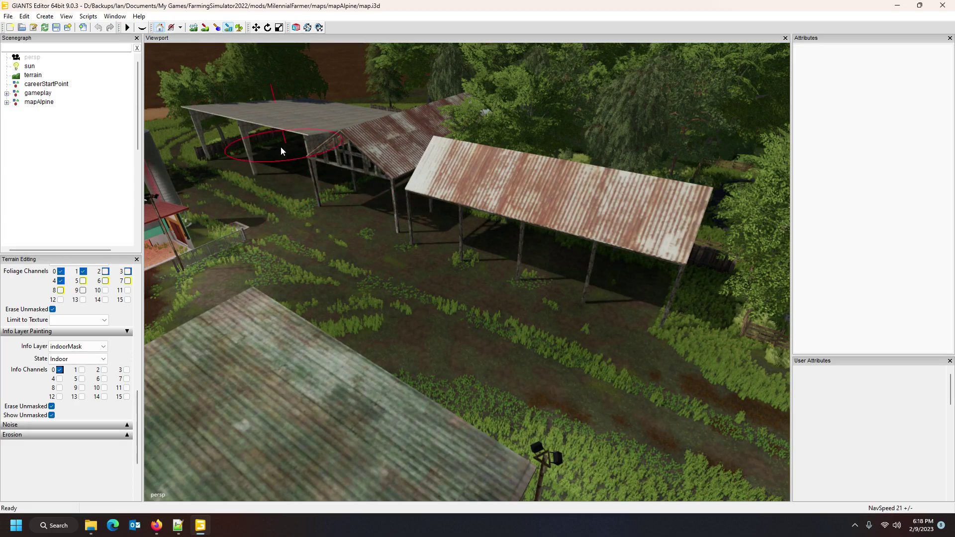
left_click(228, 29)
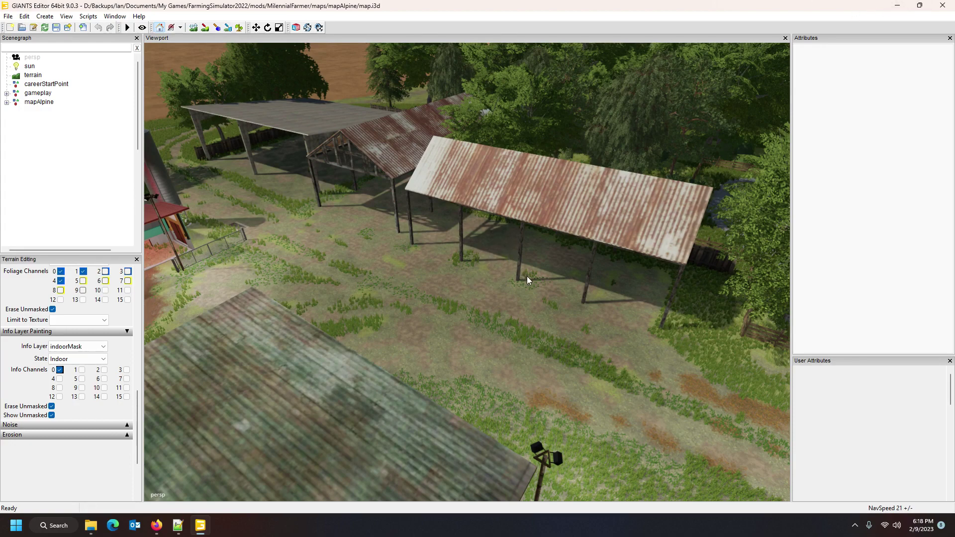
scroll(498, 237, "down", 10)
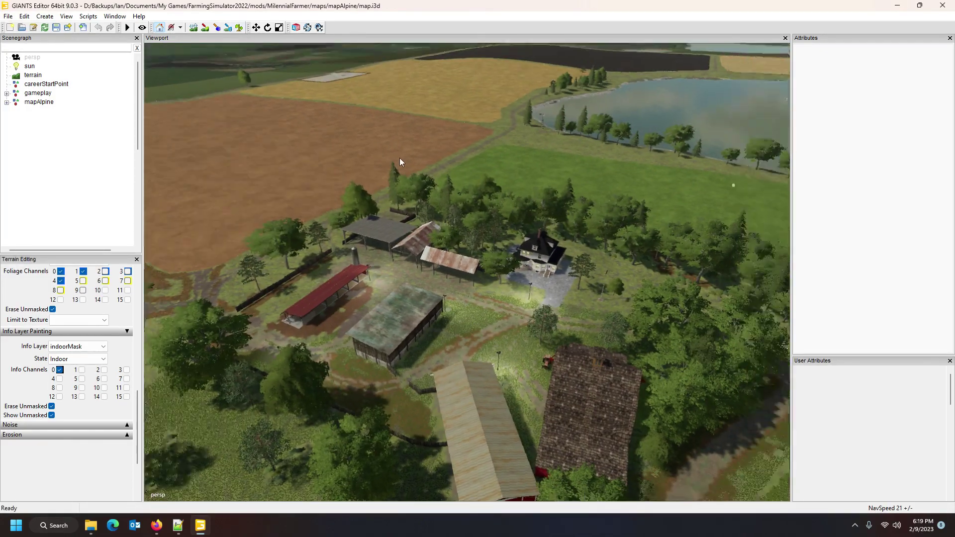
Pull the camera back and re-enable info channel 0 so the brush paints Indoor
right_click_drag(399, 157, 440, 216)
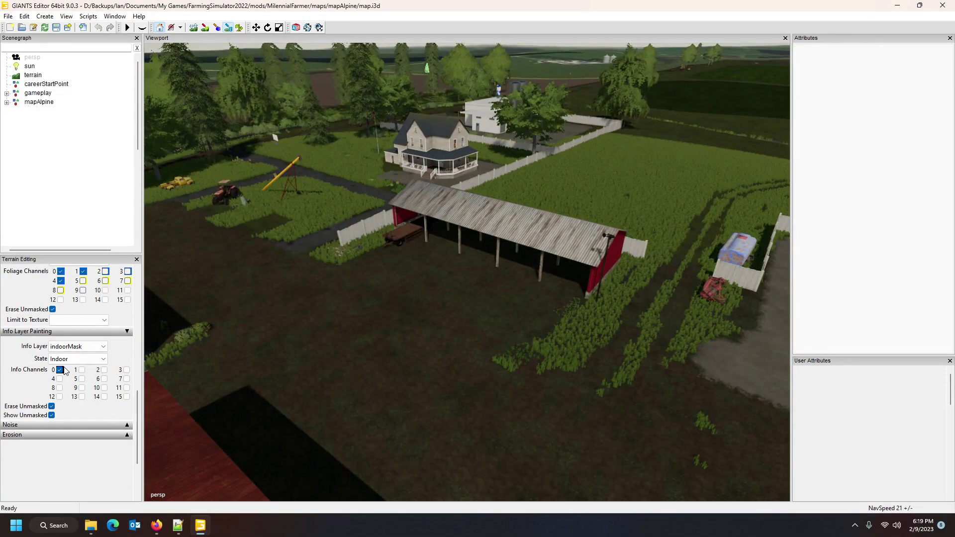
left_click(60, 370)
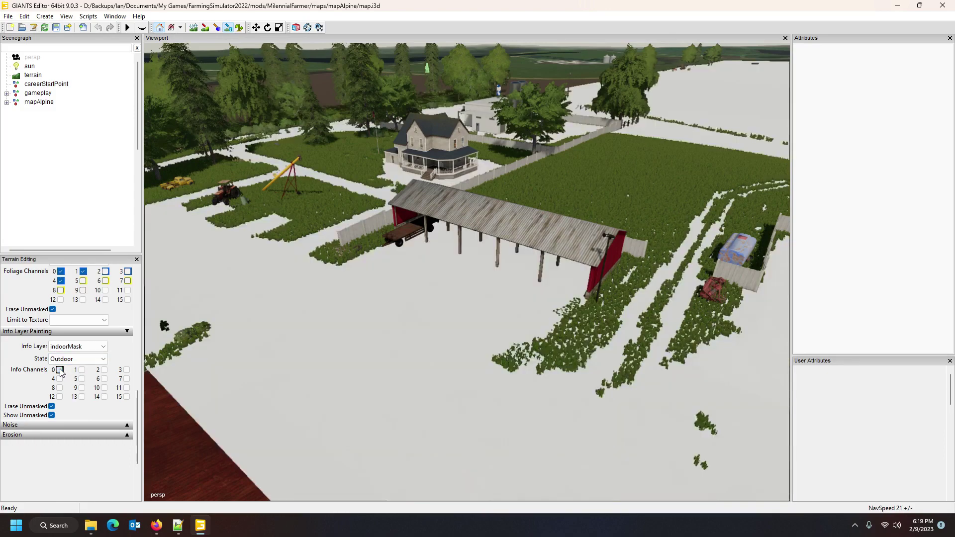
left_click(60, 370)
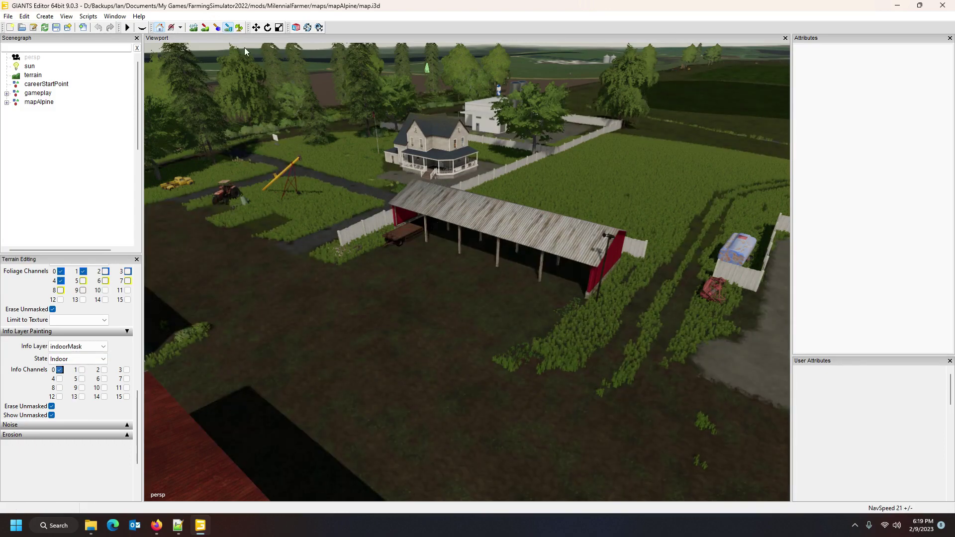
scroll(441, 239, "down", 5, "shift")
Paint the indoor mask across the whole shed floor, then pull back over the silos and barns
mouse_move(437, 227)
left_mouse_down()
mouse_move(429, 222)
mouse_move(445, 226)
left_mouse_up()
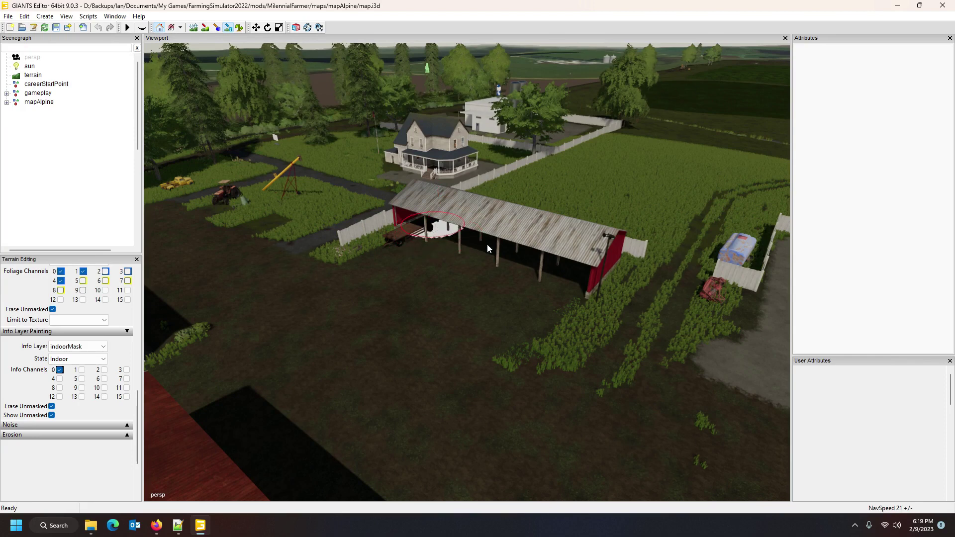
mouse_move(553, 277)
left_mouse_down()
mouse_move(568, 280)
mouse_move(428, 232)
left_mouse_up()
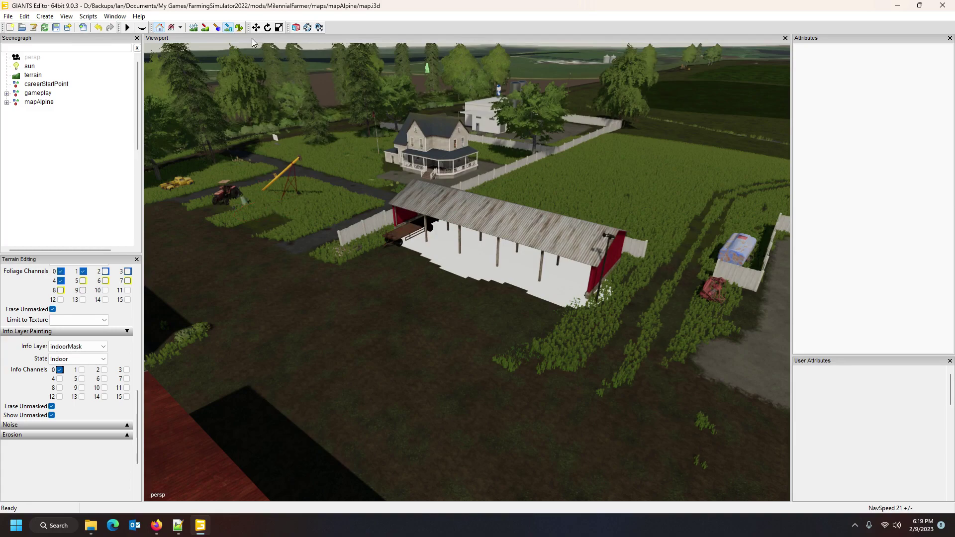
left_click(227, 28)
mouse_move(299, 149)
right_mouse_down()
mouse_move(186, 167)
mouse_move(238, 182)
mouse_move(485, 170)
mouse_move(562, 142)
mouse_move(601, 88)
mouse_move(584, 85)
mouse_move(462, 289)
mouse_move(492, 342)
right_mouse_up()
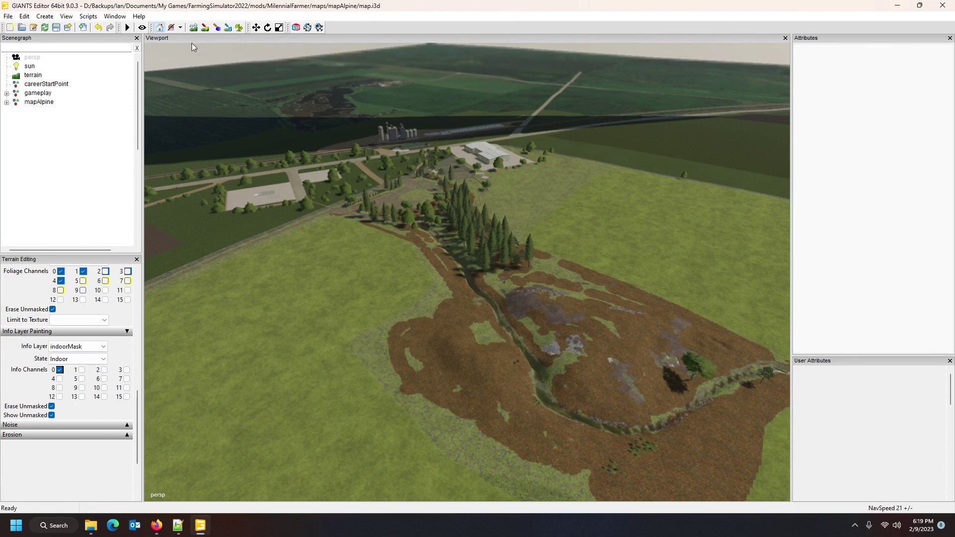
left_click(56, 28)
Close GIANTS Editor saving map.i3d, reload it in Notepad++, then minimize Notepad++
left_click(943, 8)
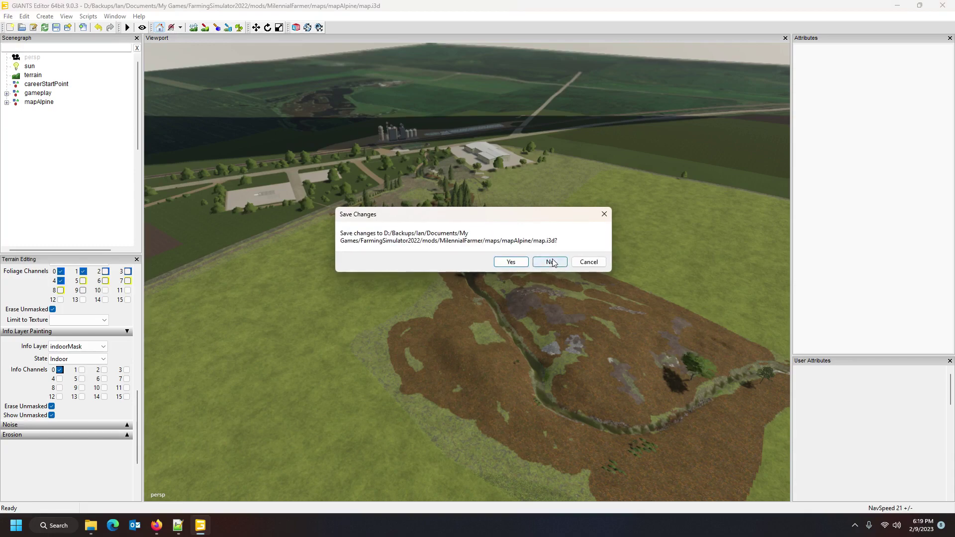
left_click(516, 262)
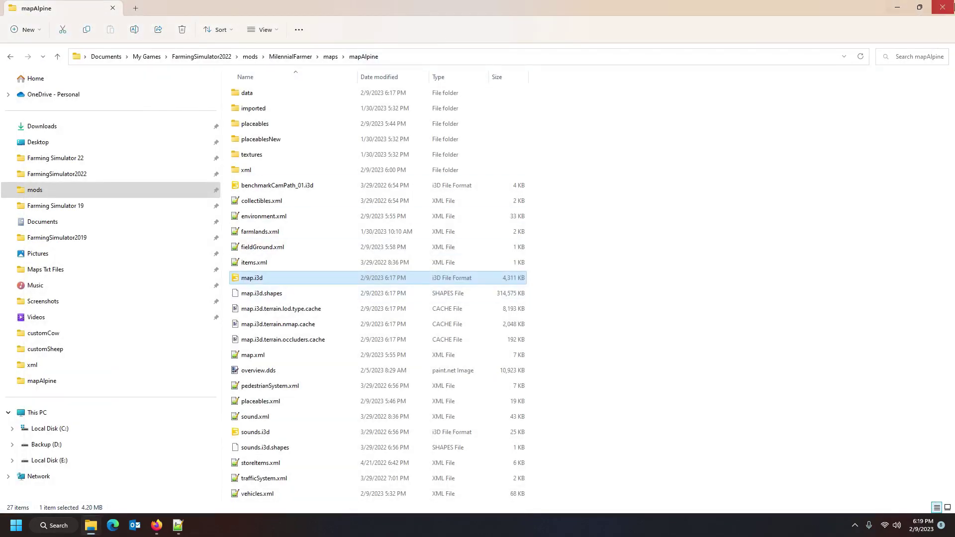
left_click(921, 7)
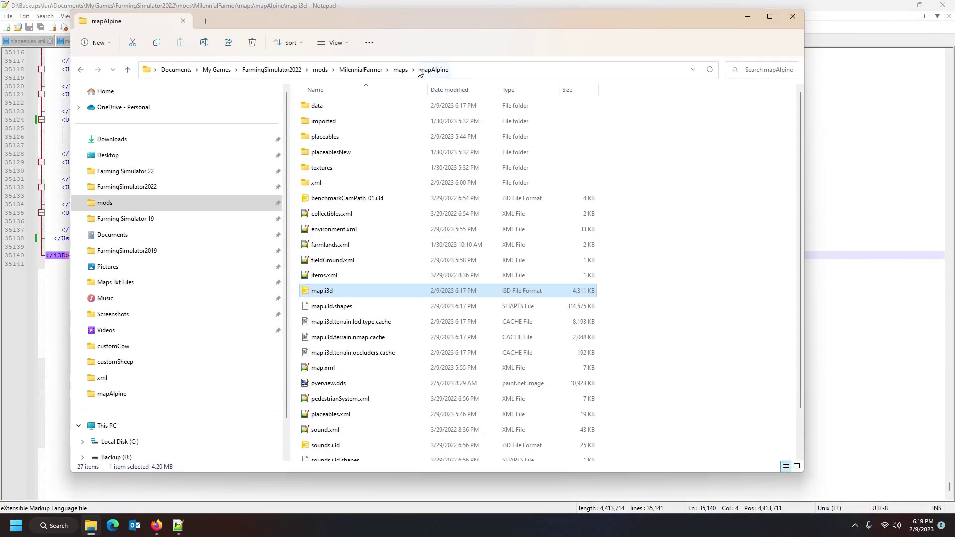
left_click(919, 10)
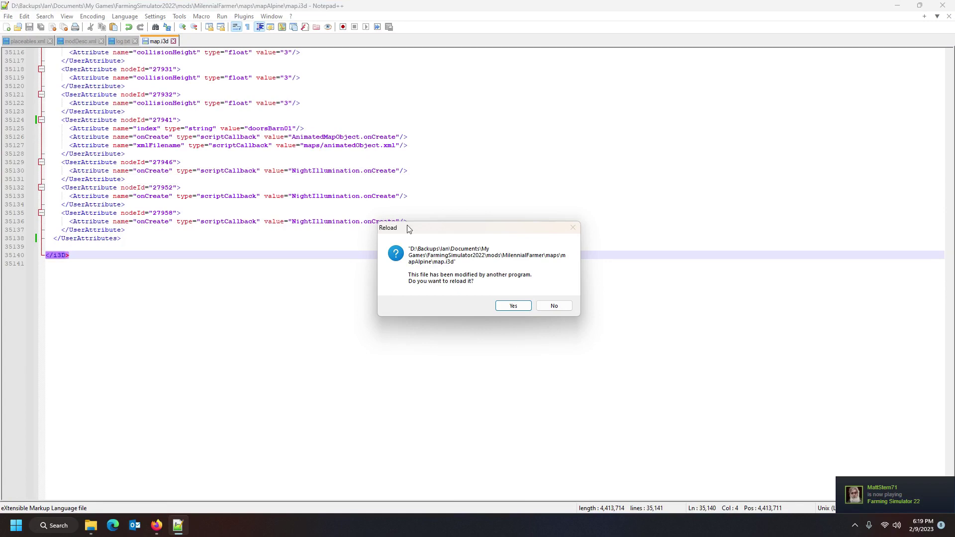
left_click(502, 306)
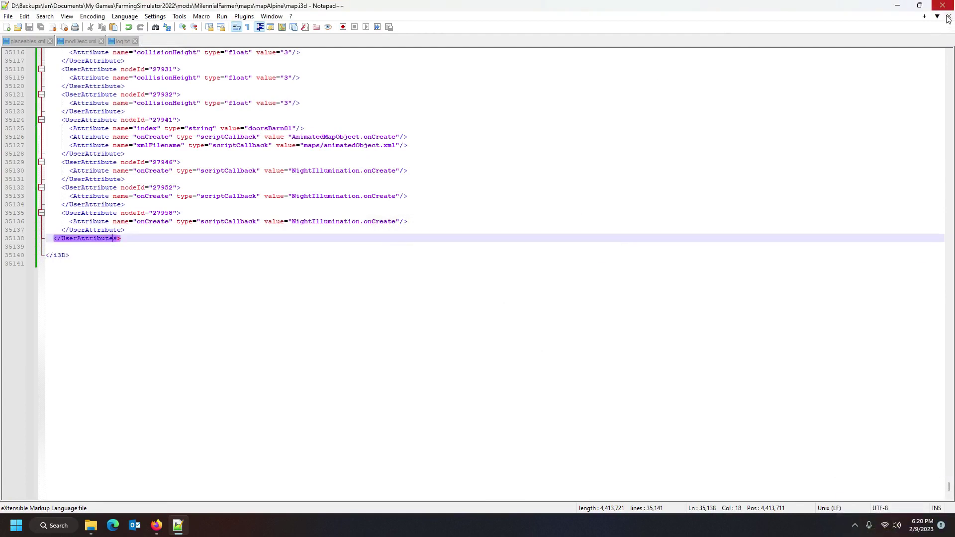
left_click(897, 5)
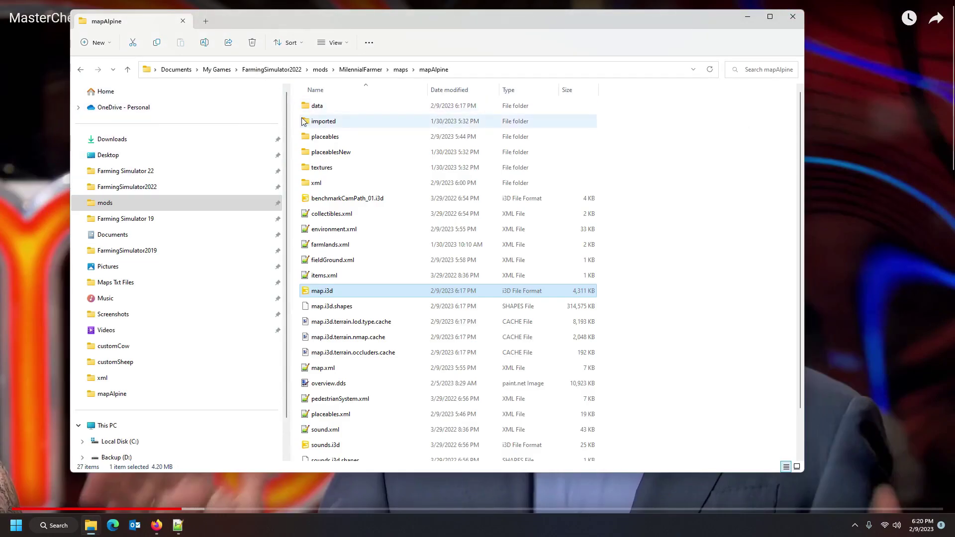
Close the browser video and browse Desktop > Mapstuff > grleconverter, positioning that Explorer window
left_click_drag(467, 23, 413, 22)
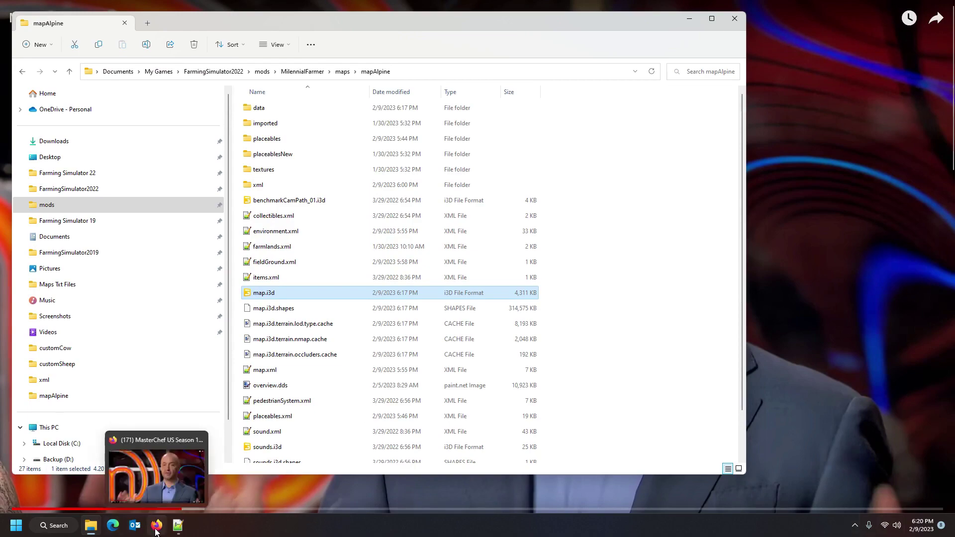
left_click(201, 444)
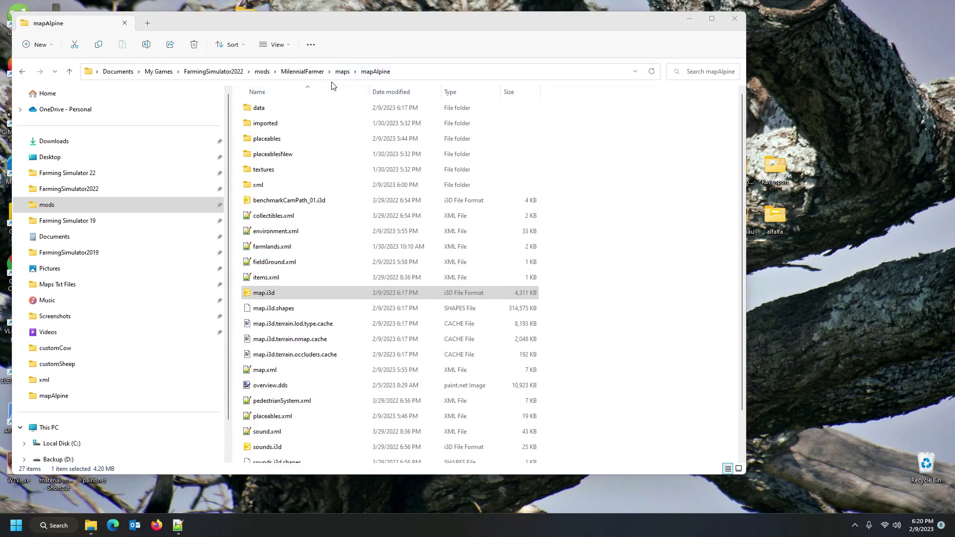
left_click(89, 158)
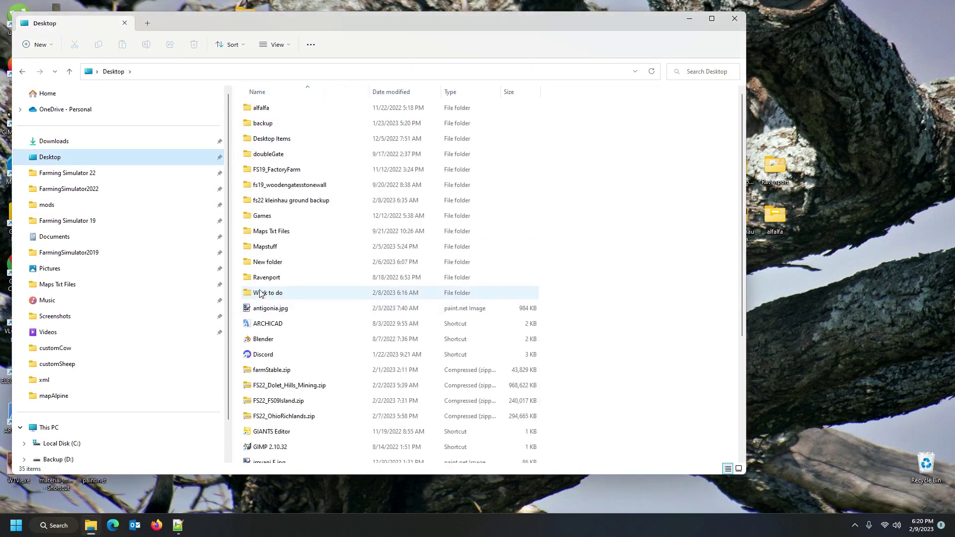
left_click(261, 294)
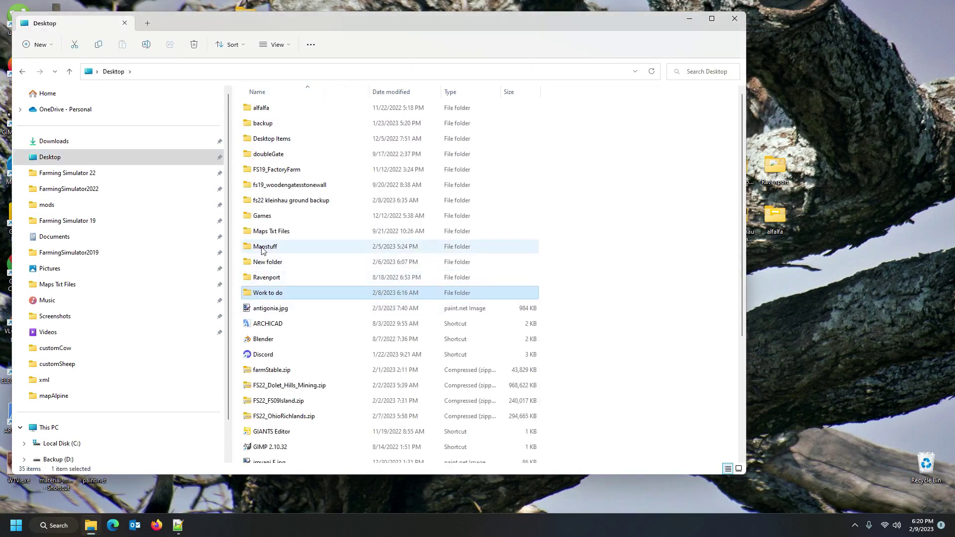
double_click(262, 248)
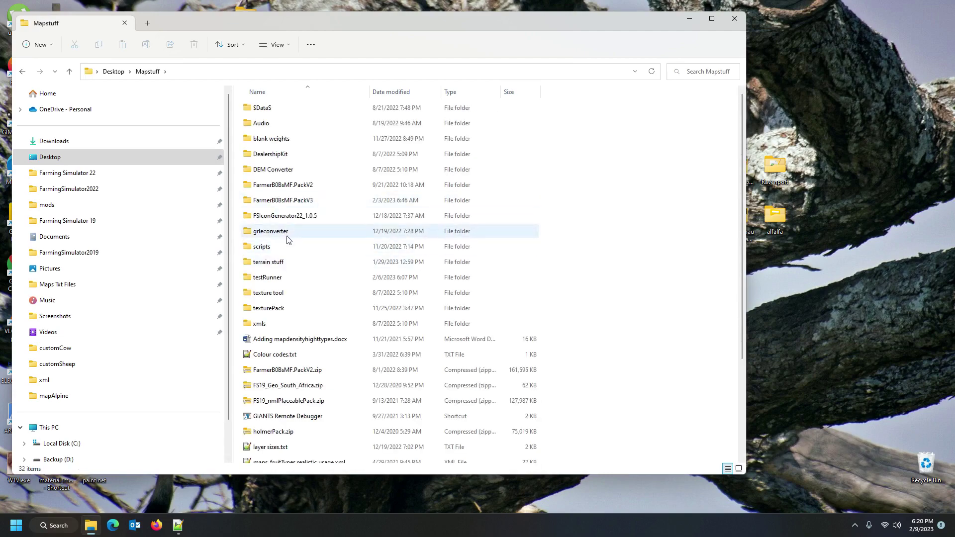
left_click_drag(386, 26, 166, 37)
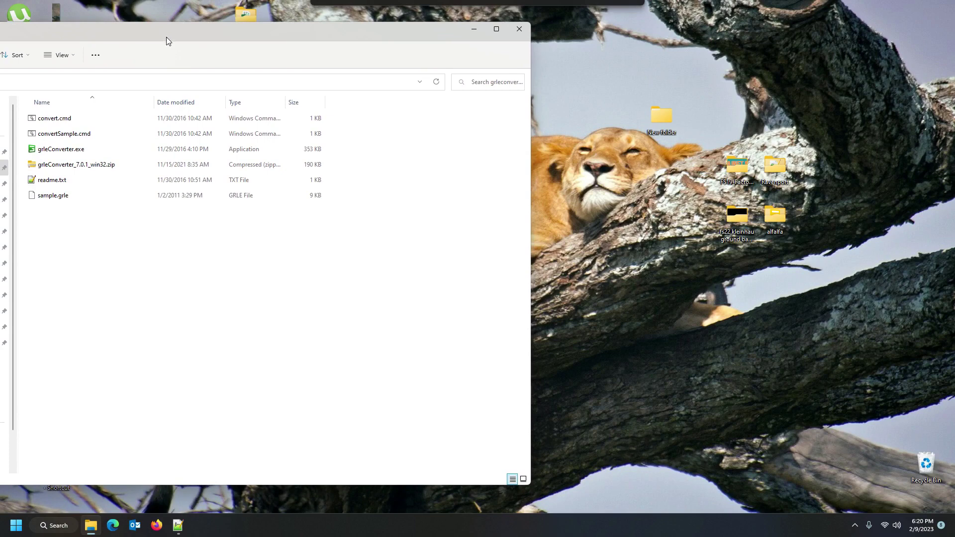
mouse_move(98, 521)
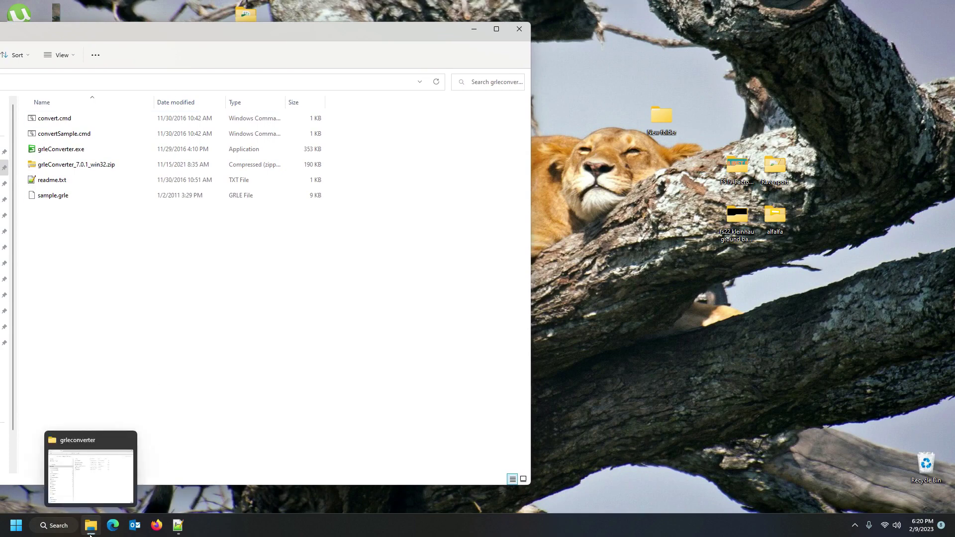
left_click(104, 488)
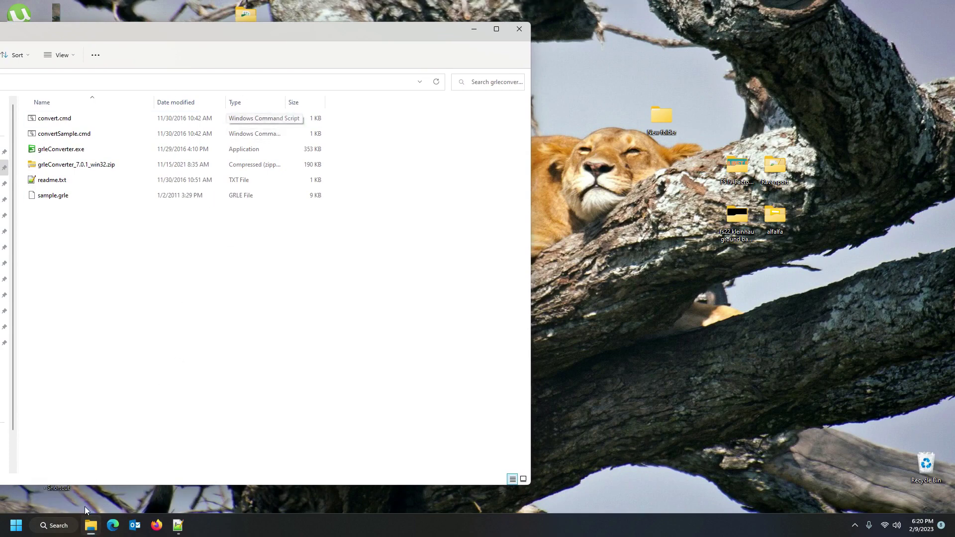
left_click_drag(257, 40, 503, 40)
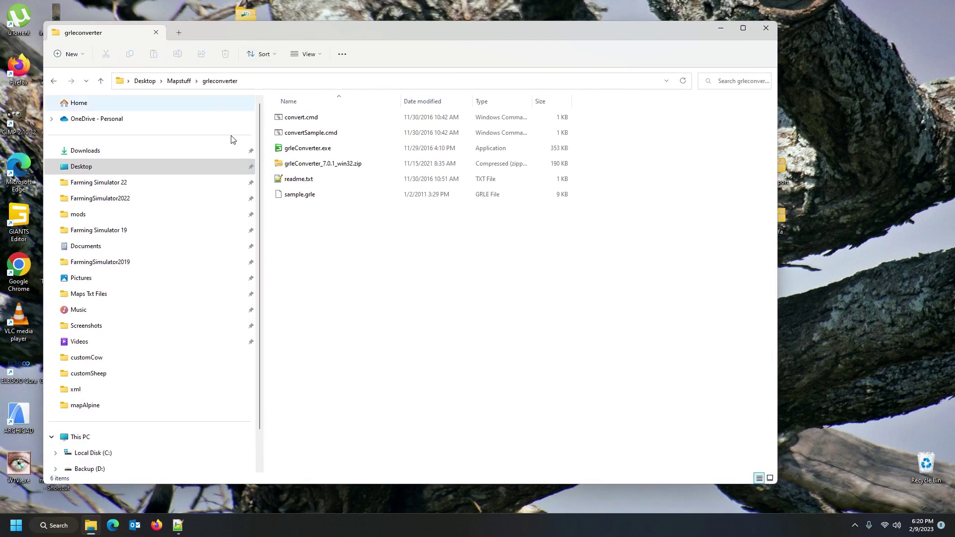
Open the FarmingSimulator2022 mods folder in a second Explorer window
right_click(92, 214)
left_click(149, 247)
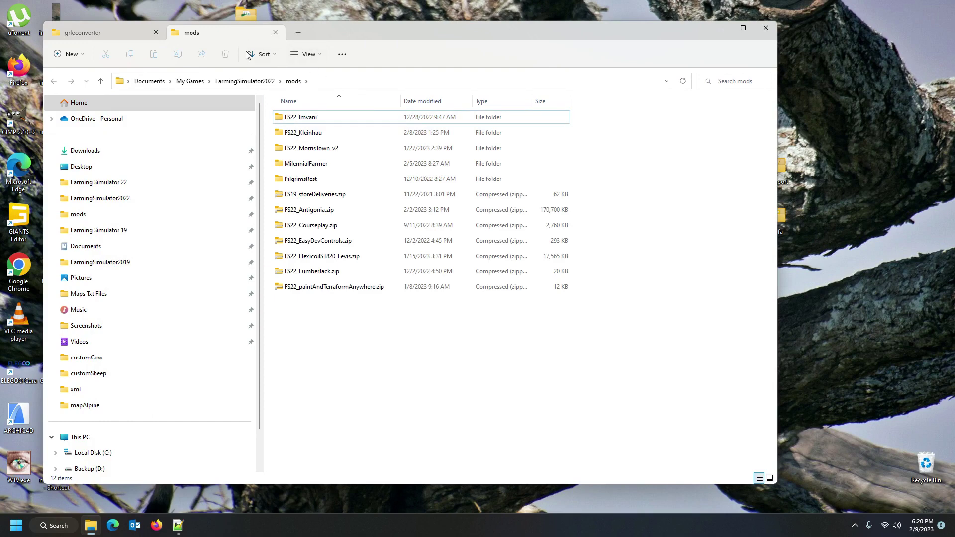
left_click(276, 32)
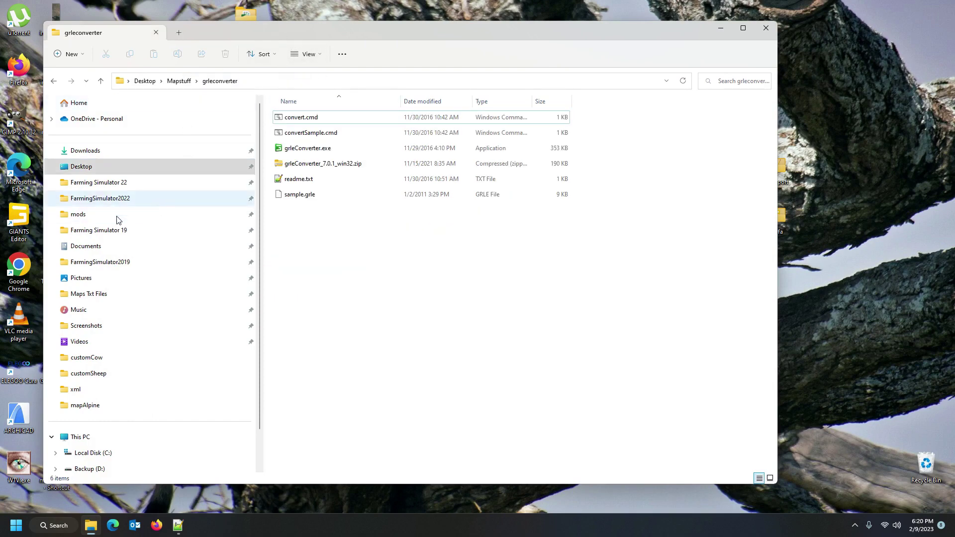
right_click(83, 218)
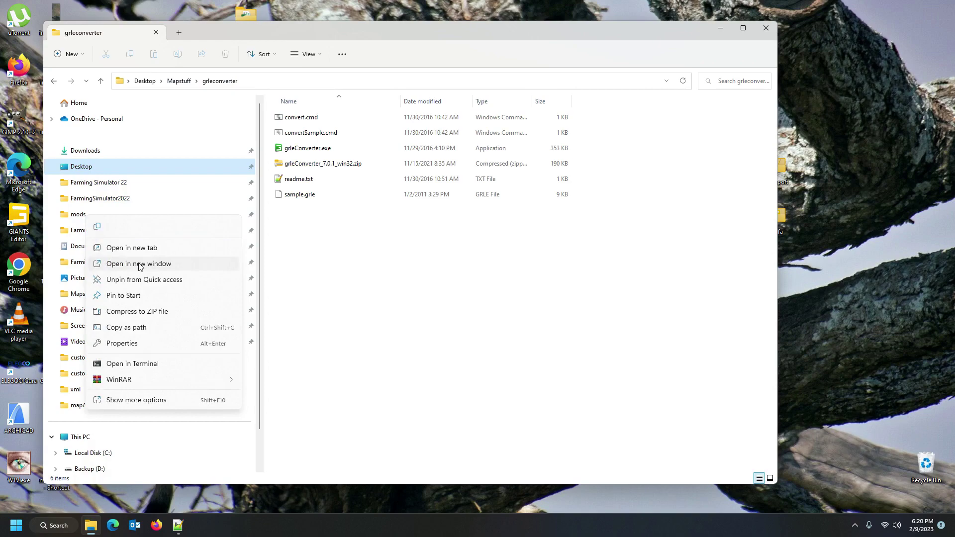
left_click(141, 264)
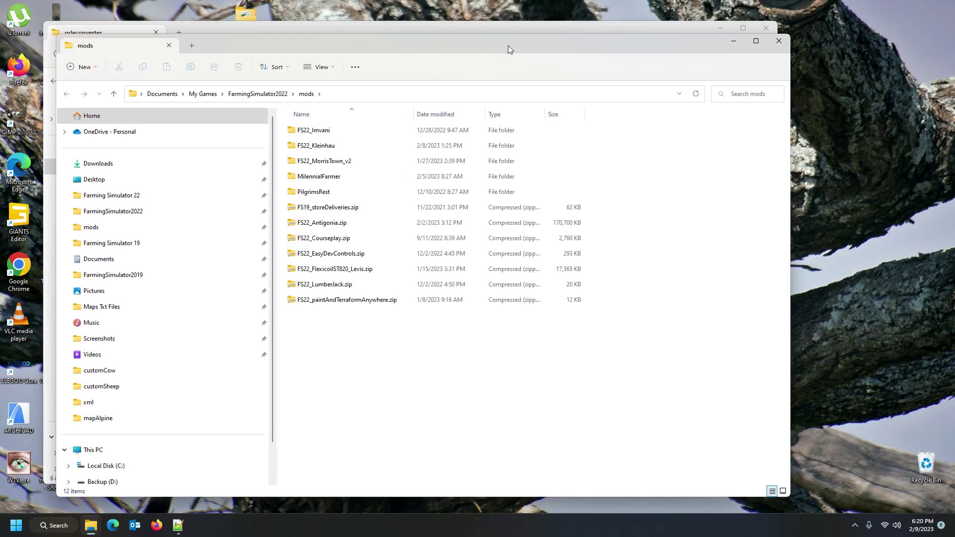
Place the windows side by side and browse mods to MilennialFarmer > maps > mapAlpine > data
left_click_drag(508, 46, 764, 35)
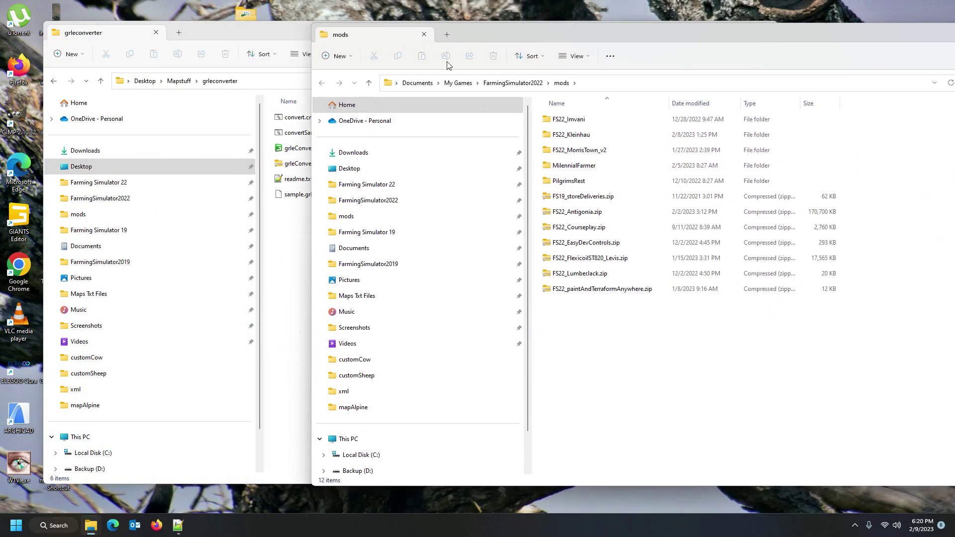
left_click_drag(245, 38, 129, 36)
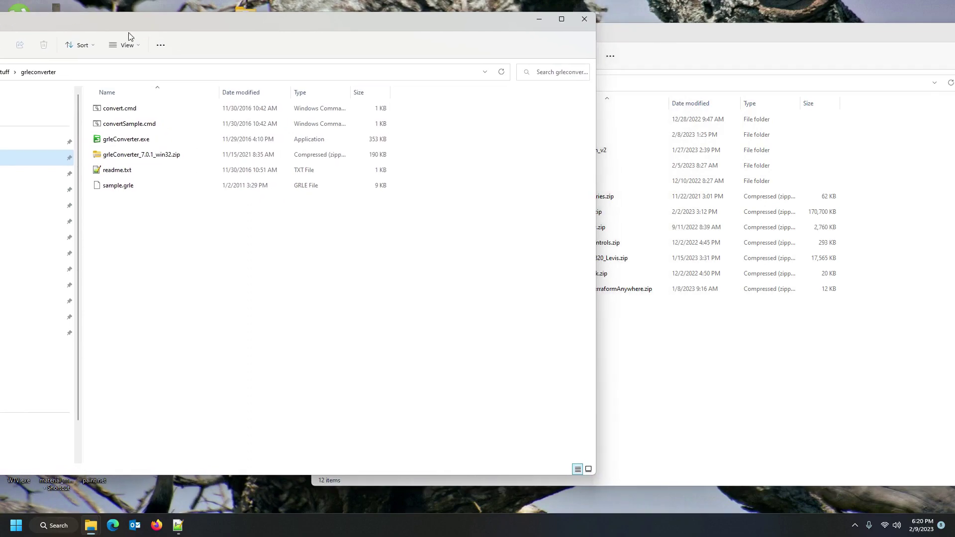
left_click(672, 40)
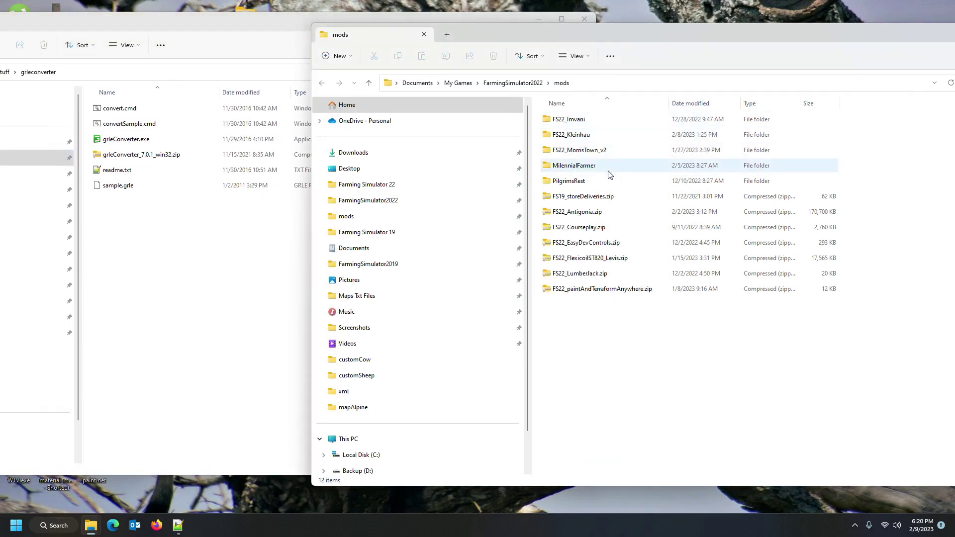
double_click(598, 125)
double_click(596, 122)
double_click(595, 122)
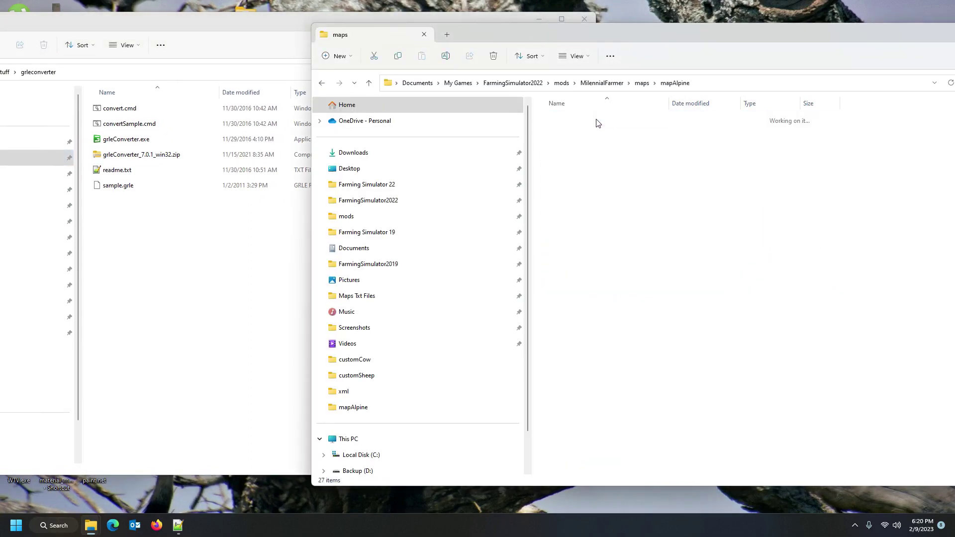
double_click(591, 119)
scroll(620, 225, "down", 5)
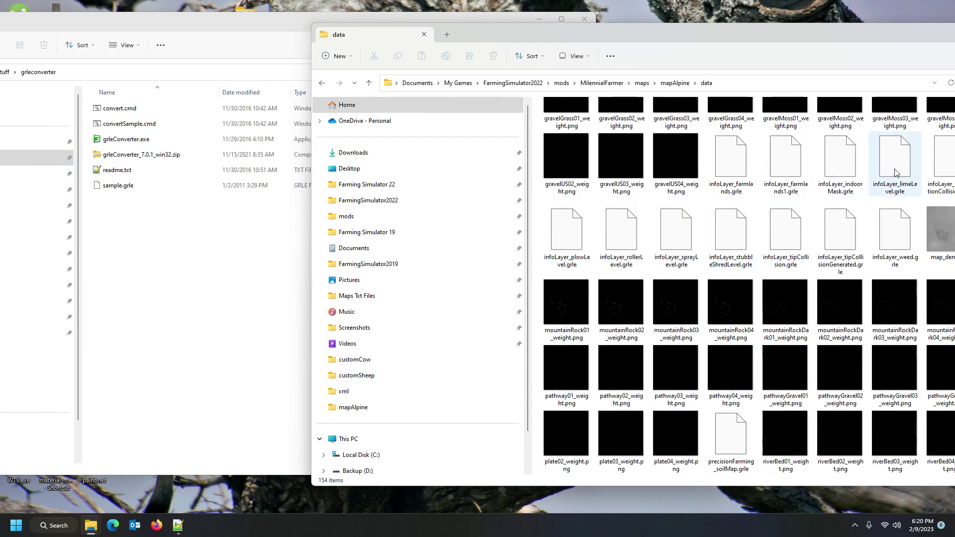
Delete infoLayer_farmlands1.grle and drop infoLayer_indoorMask.grle onto the grleconverter's convert.cmd
left_click(841, 167)
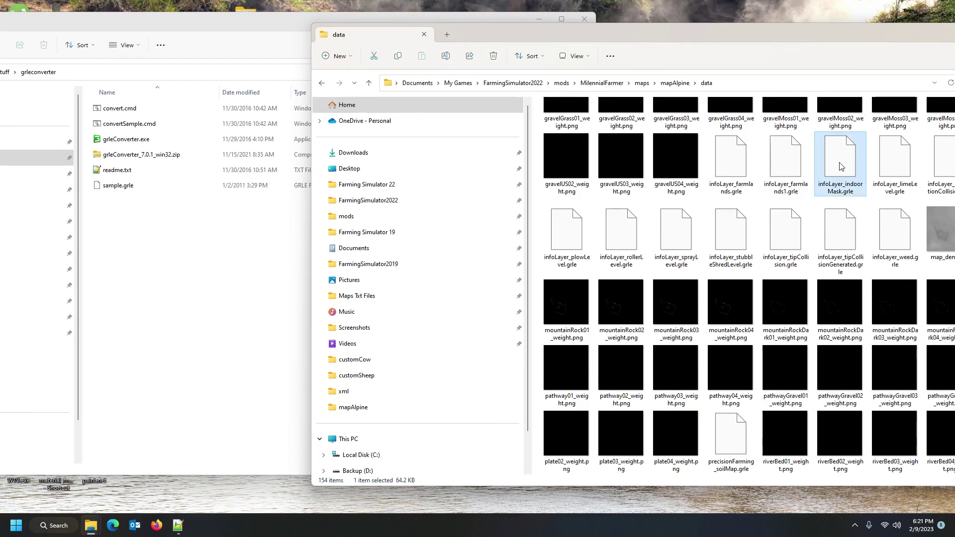
left_click(785, 165)
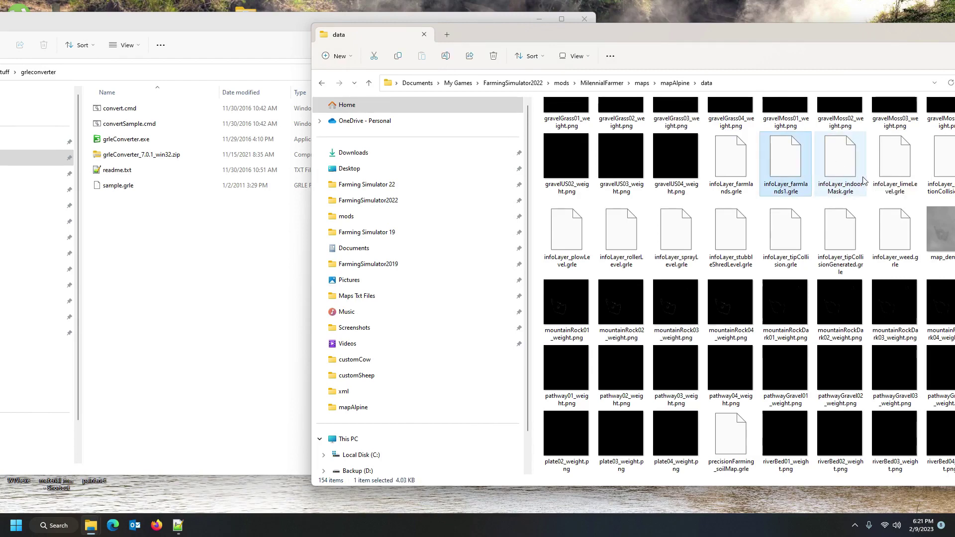
key("Delete")
left_click(787, 169)
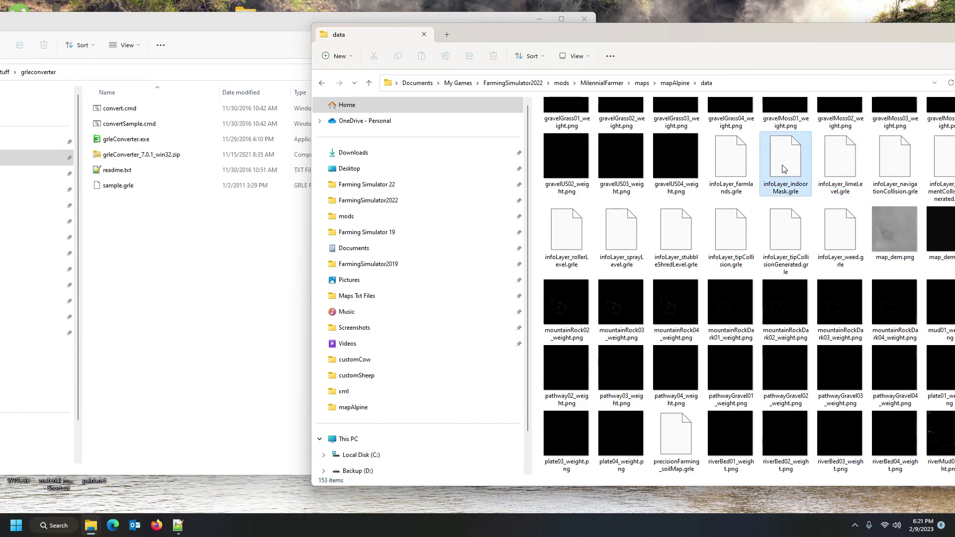
left_click_drag(786, 169, 114, 108)
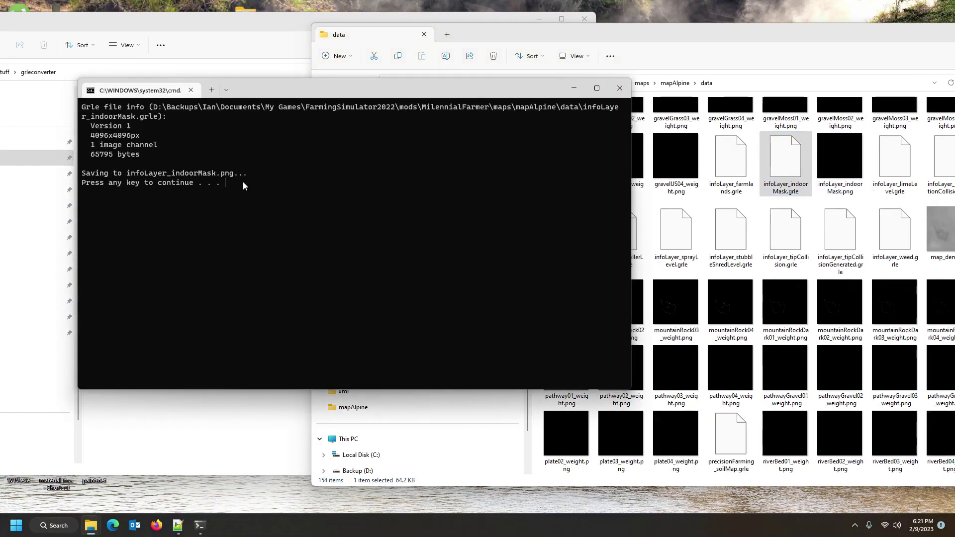
Close the converter console after confirming the 4096x4096 mask, then delete infoLayer_indoorMask.png
key("Return")
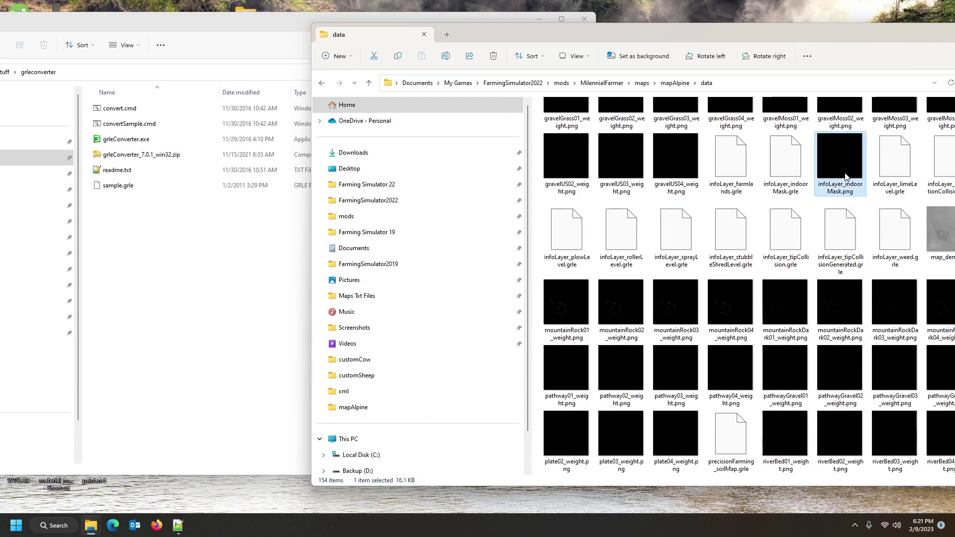
key("Delete")
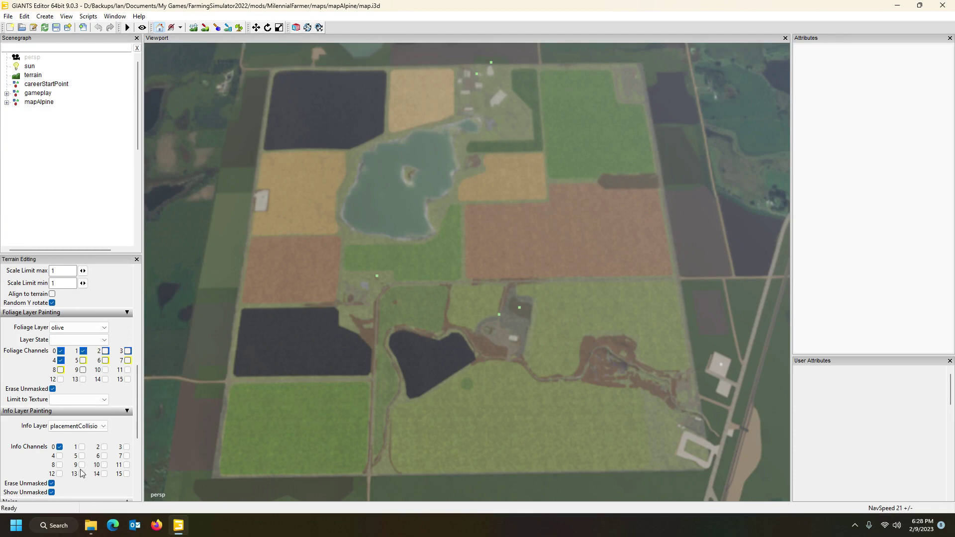
Choose the indoorMask info layer in Indoor state and show its mask overlay on the terrain
left_click(88, 428)
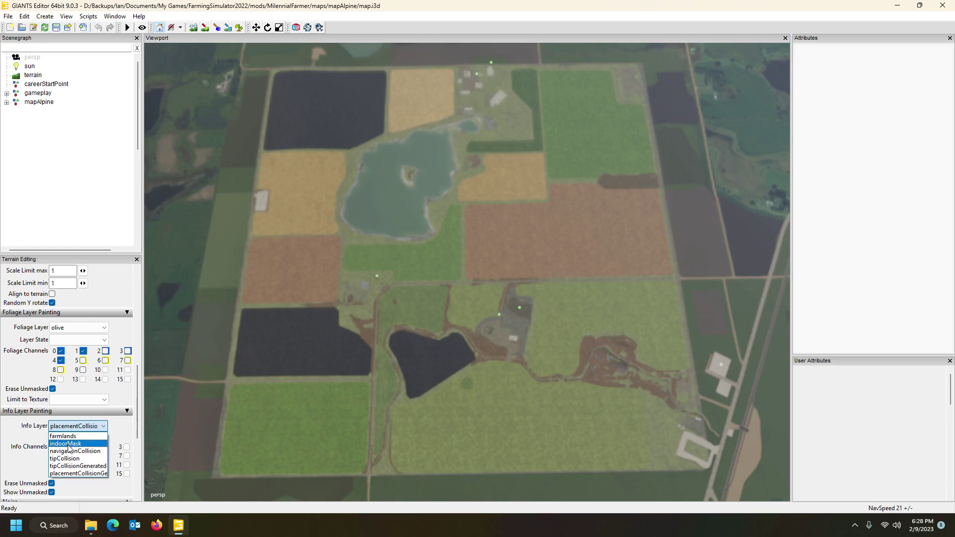
left_click(68, 445)
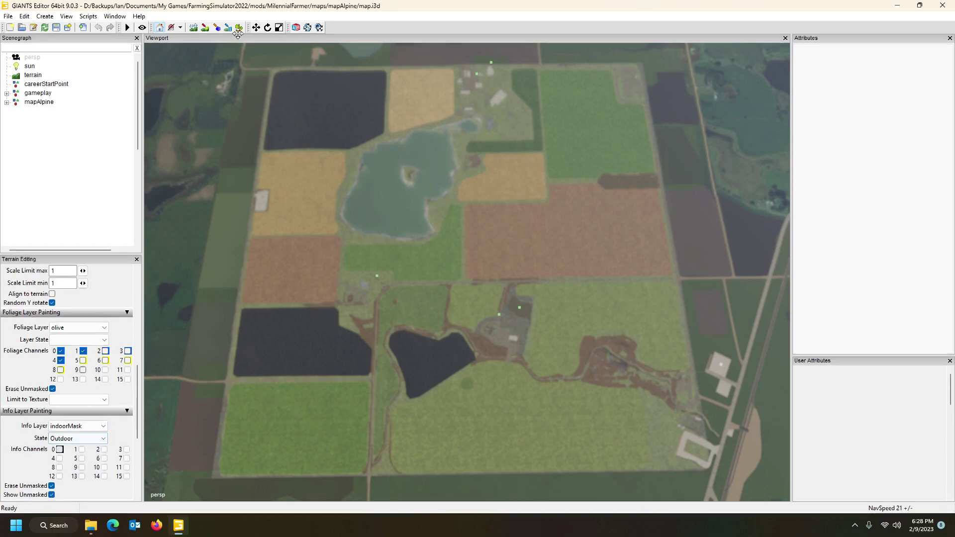
key("Down")
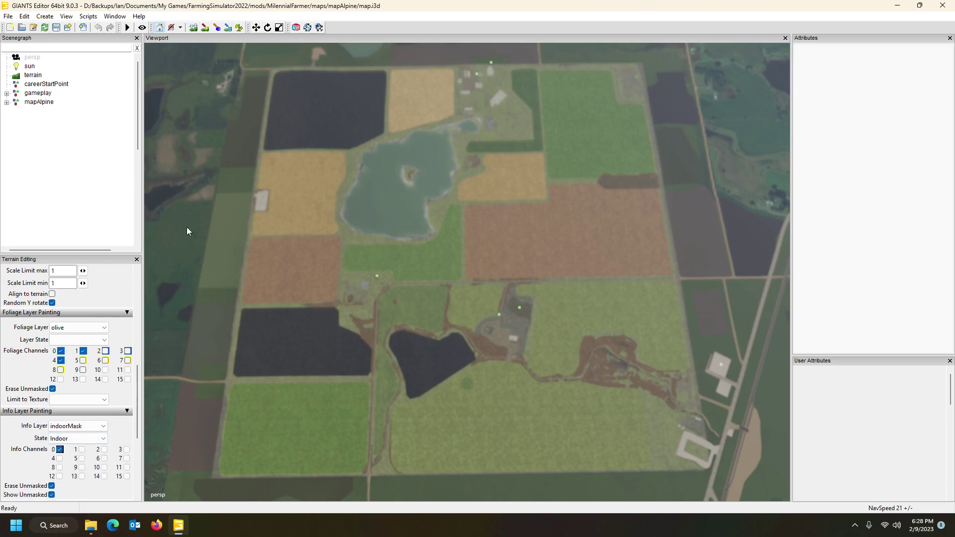
left_click(228, 27)
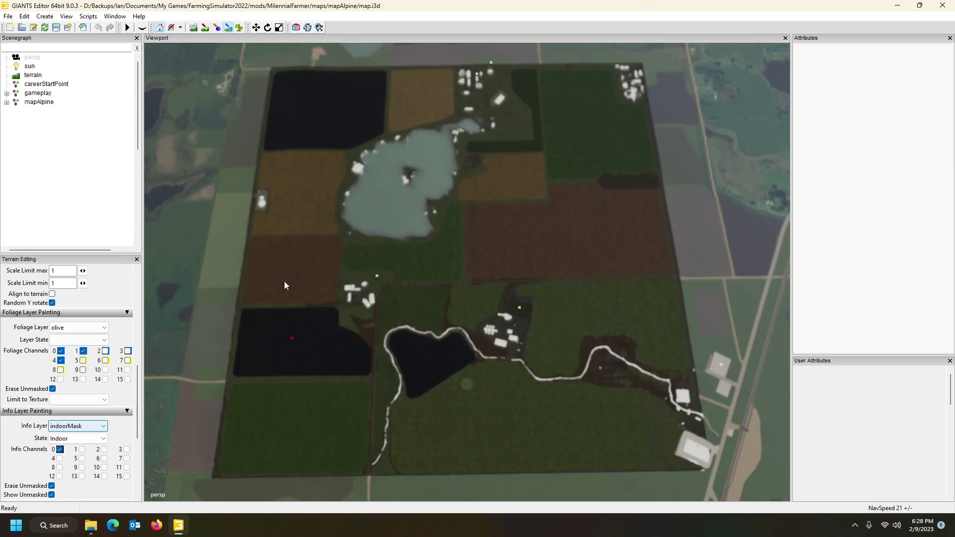
Cycle the paint state between Indoor and Outdoor, ending on indoorMask in Indoor state
left_click(76, 438)
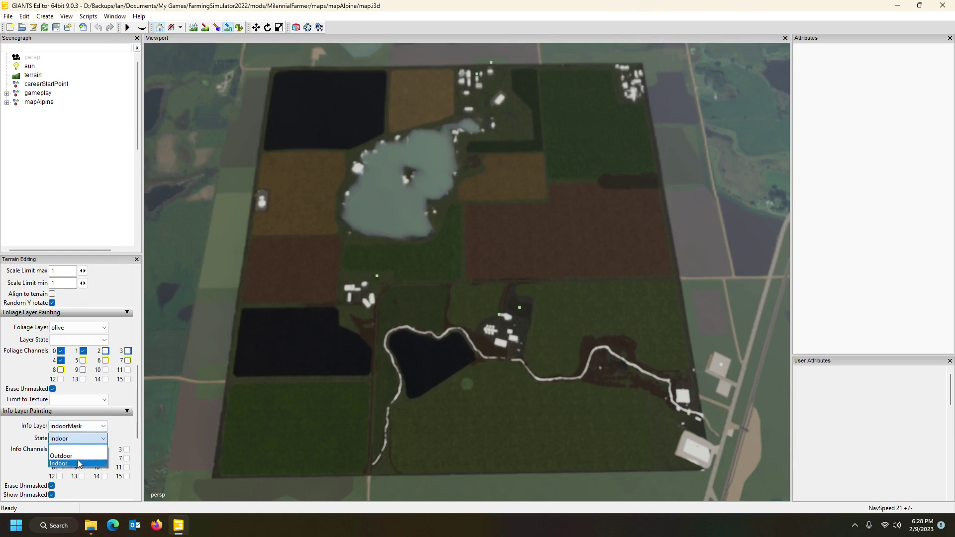
left_click(78, 462)
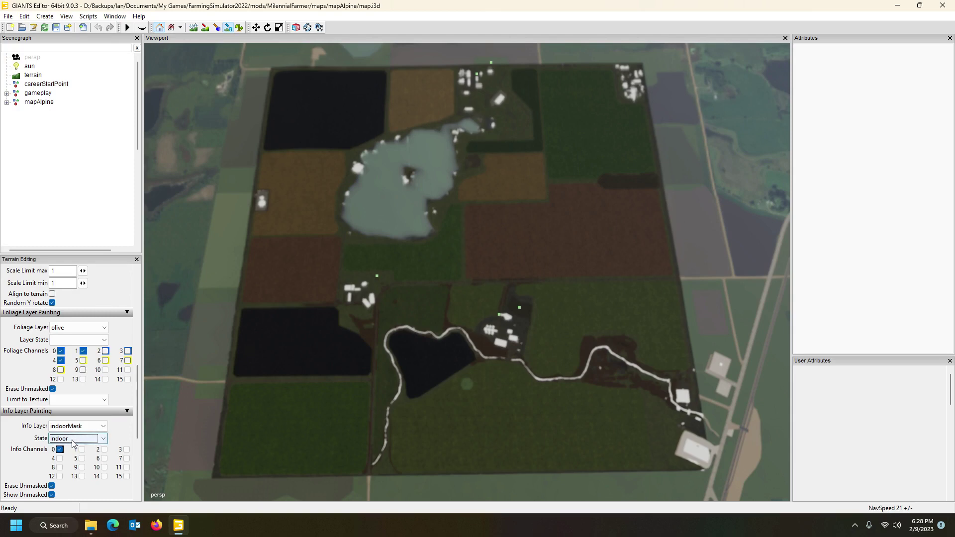
left_click(74, 438)
left_click(72, 456)
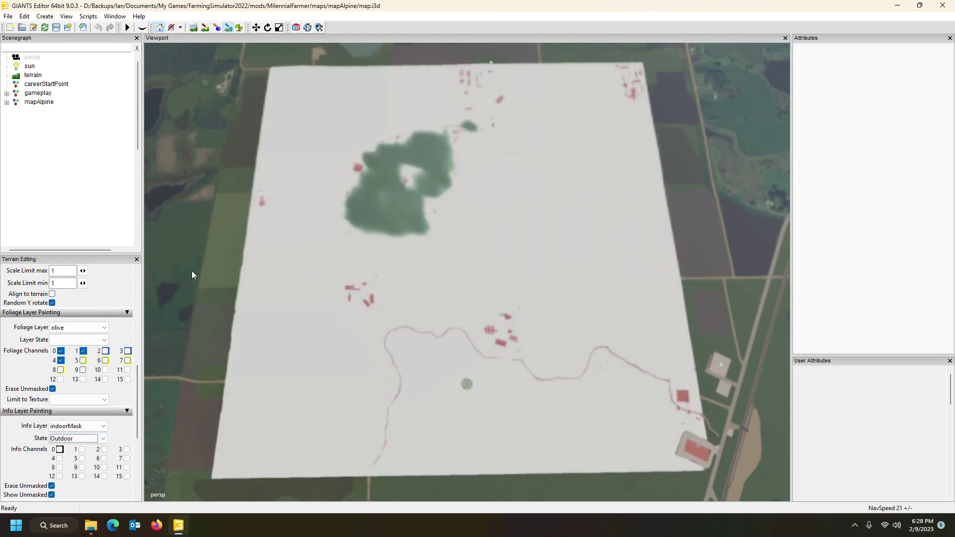
left_click(69, 426)
left_click(74, 447)
left_click(75, 438)
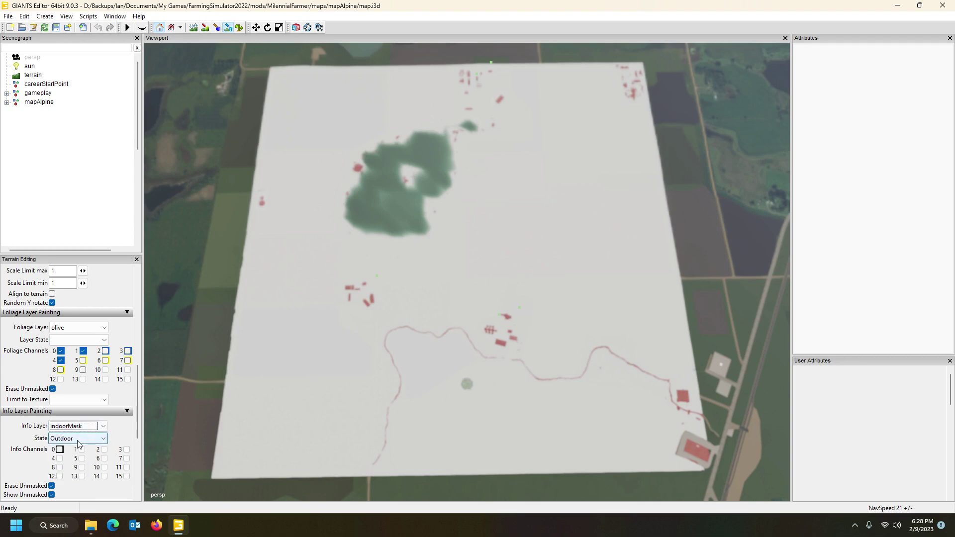
left_click(77, 466)
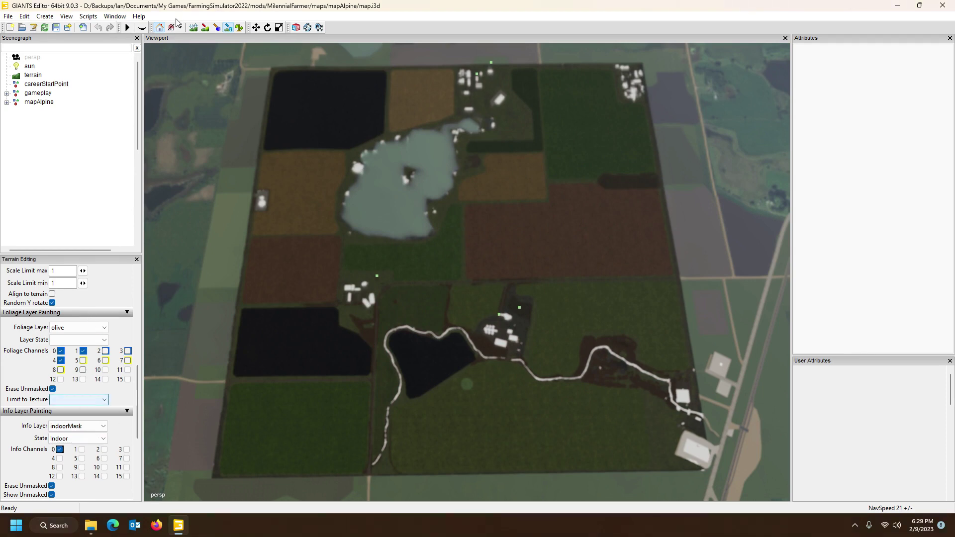
Zoom in over the heart-shaped pond with the mask overlay toggled, then pull back wider
left_click(230, 30)
scroll(483, 227, "up", 5)
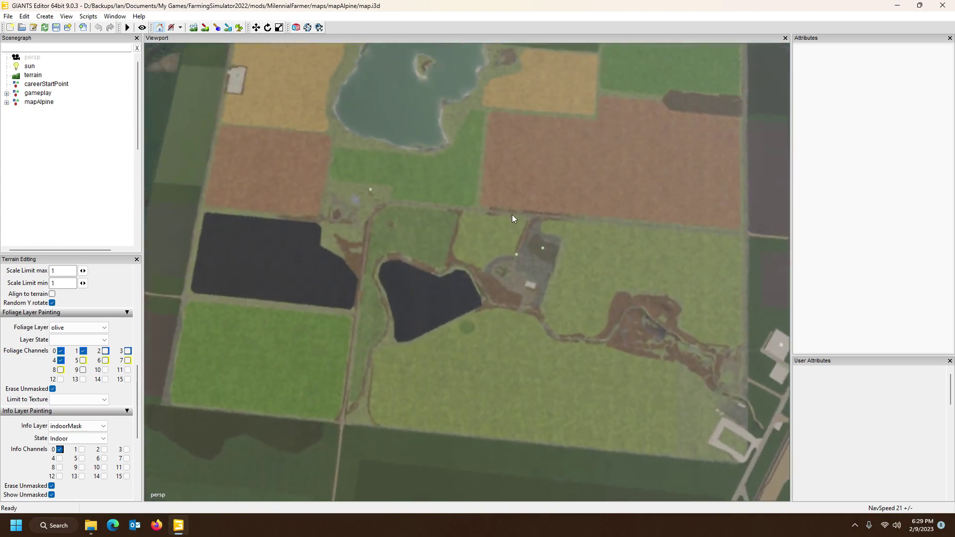
middle_click_drag(512, 214, 333, 195)
scroll(397, 202, "up", 6)
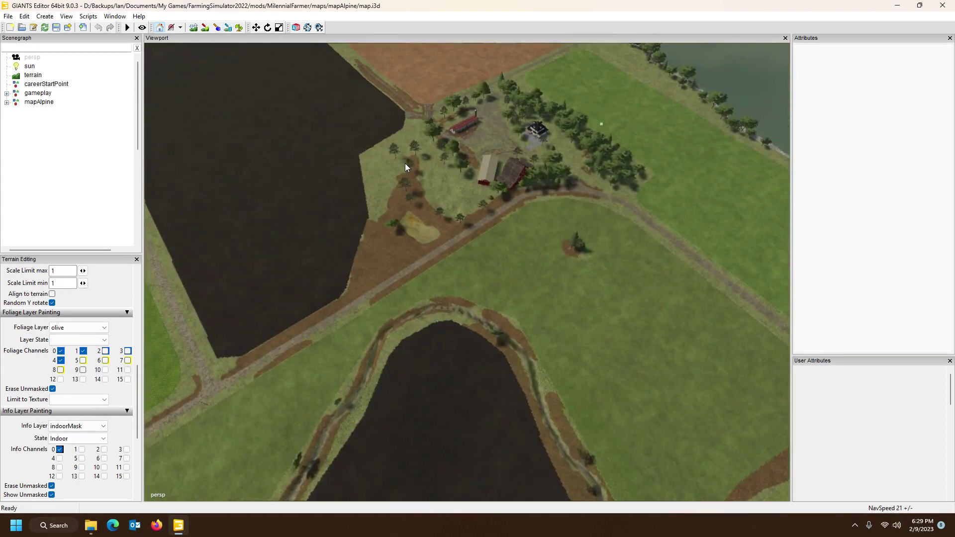
left_click(228, 29)
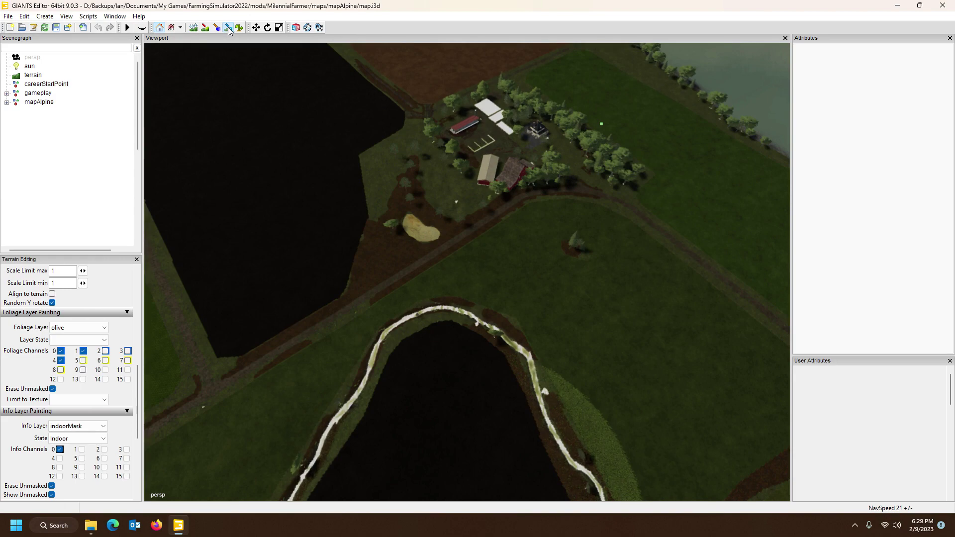
scroll(336, 207, "down", 4)
middle_click_drag(336, 207, 458, 215)
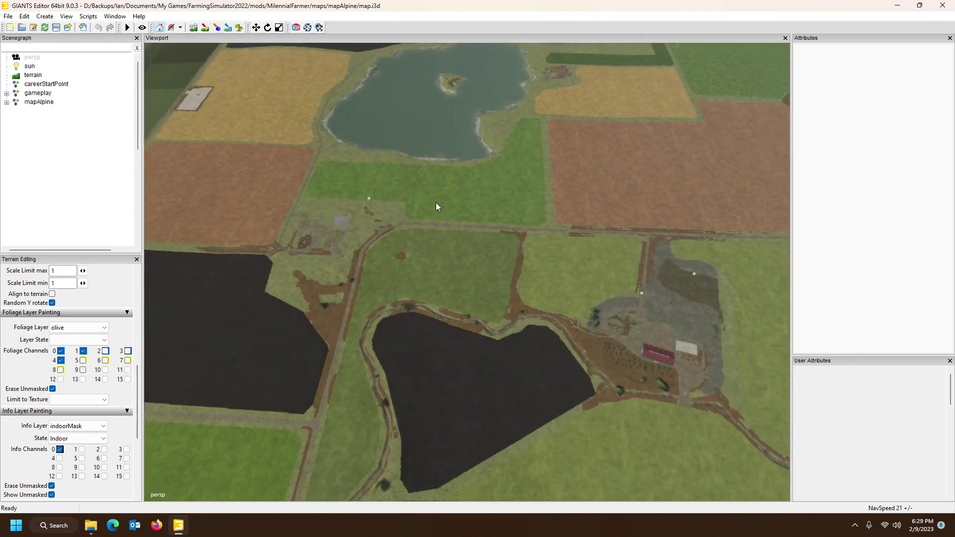
scroll(458, 215, "down", 10)
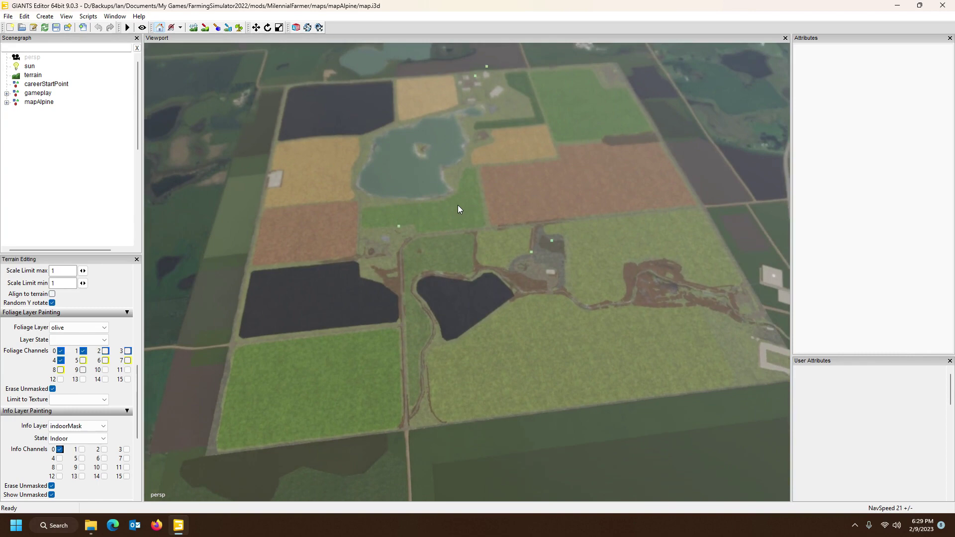
scroll(443, 202, "down", 8)
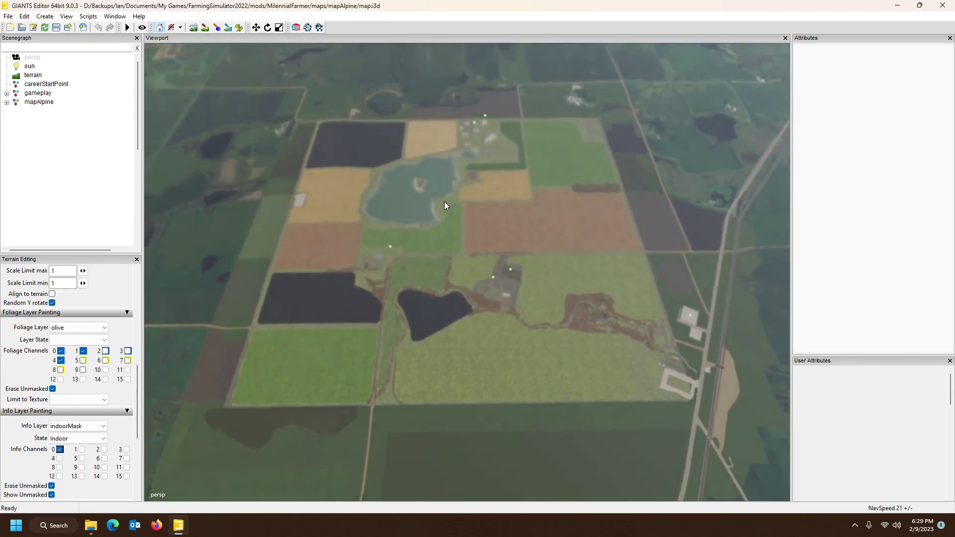
Check the mask overlay, then zoom in and turn the view toward the barn and silos
left_click(228, 28)
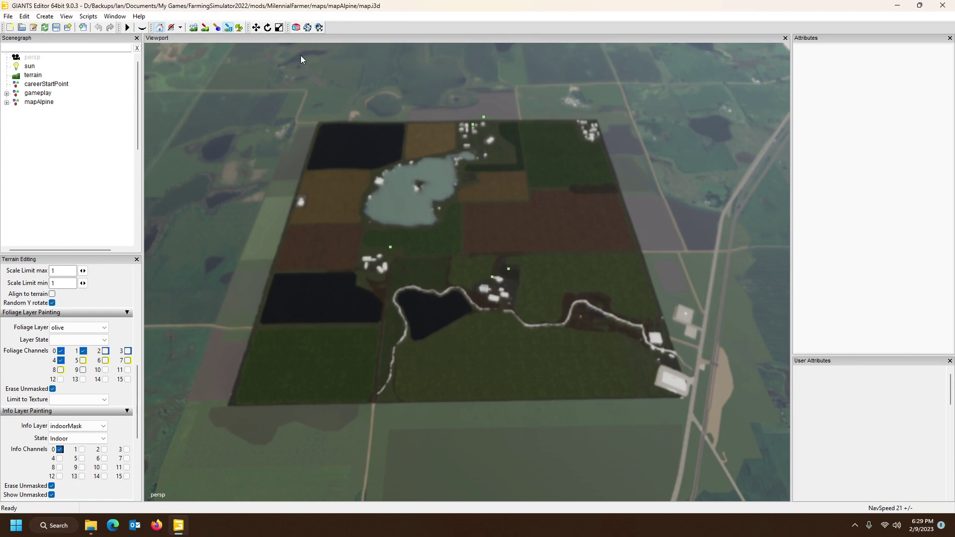
left_click(228, 27)
scroll(415, 238, "up", 6)
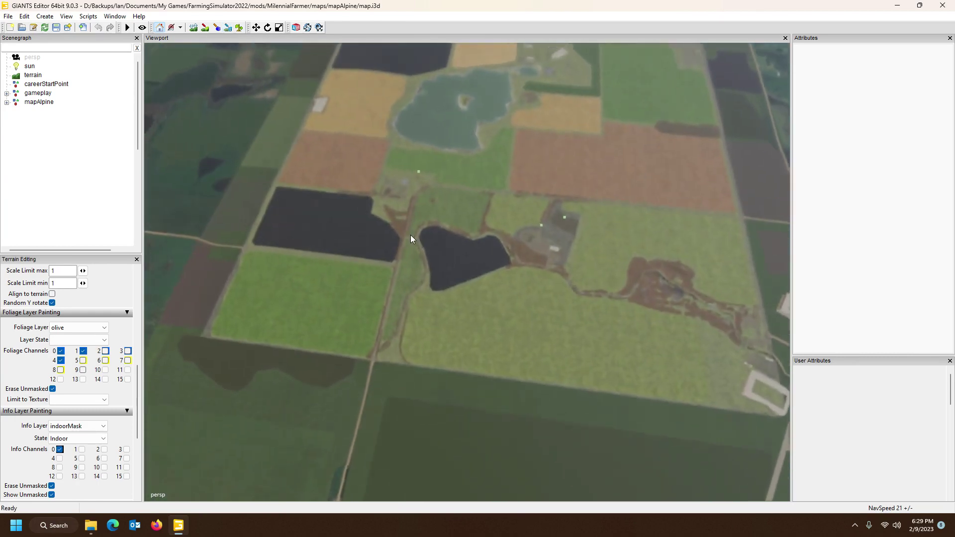
scroll(410, 236, "up", 8)
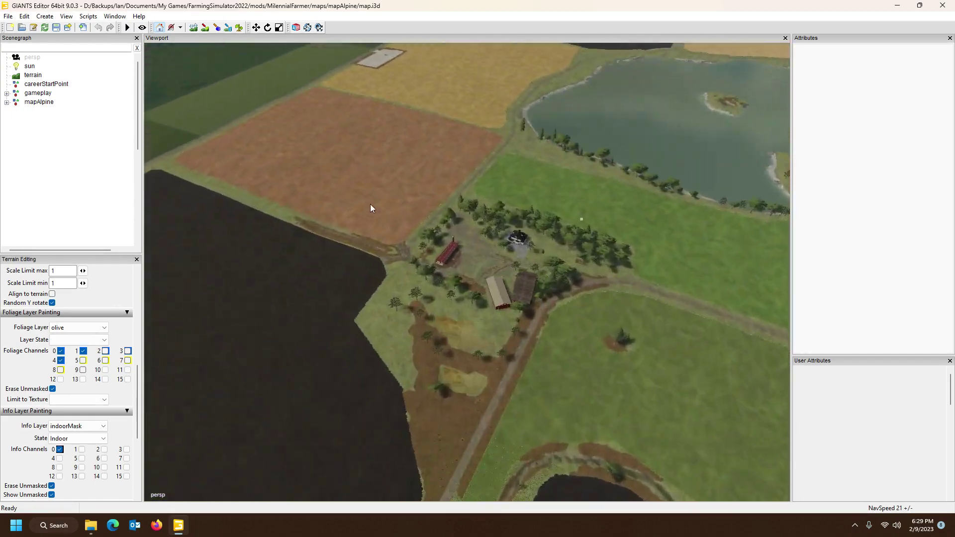
scroll(372, 206, "up", 3)
right_click_drag(374, 205, 454, 181)
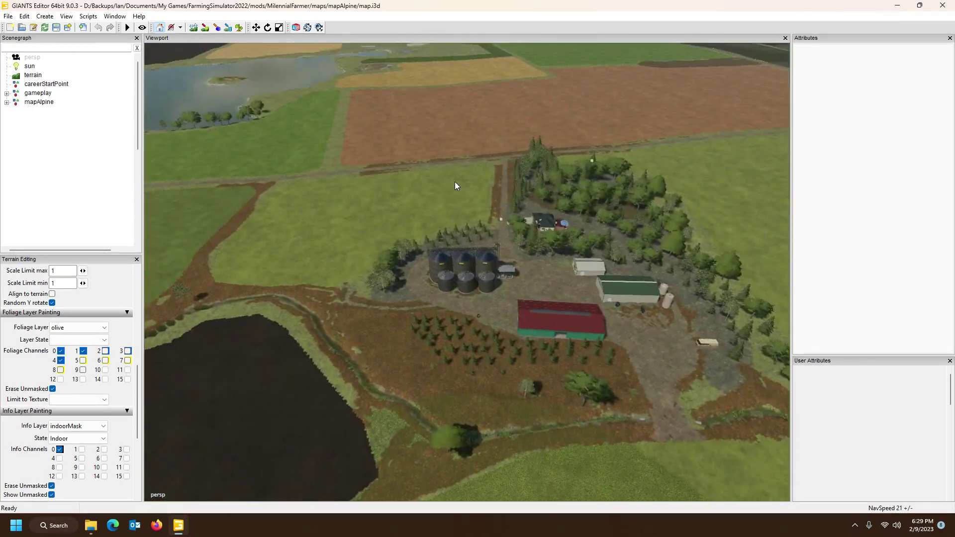
scroll(454, 181, "up", 5)
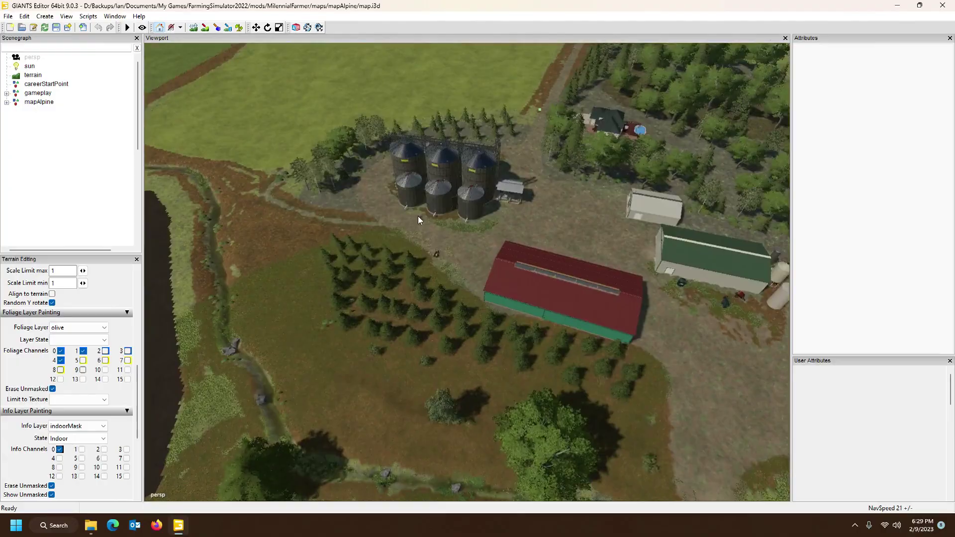
scroll(418, 216, "up", 10)
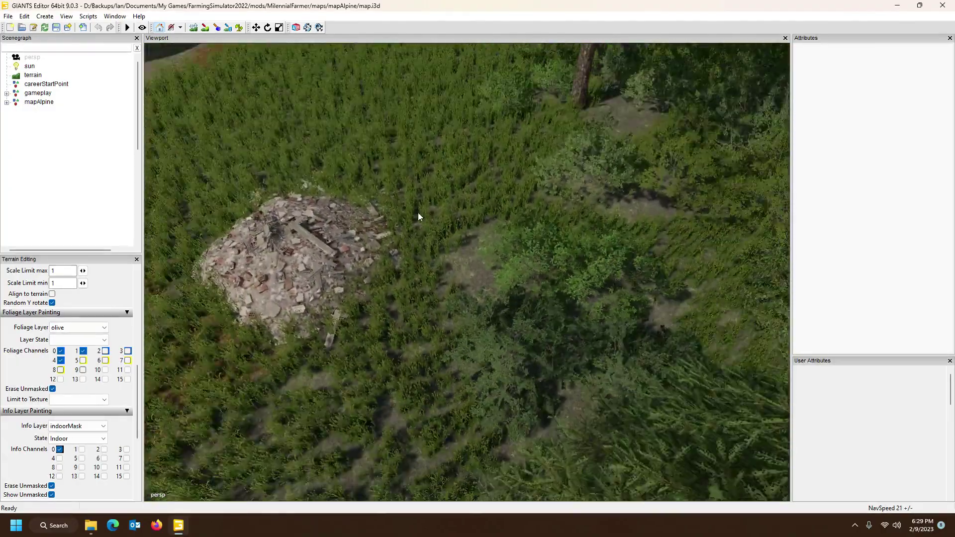
scroll(417, 215, "down", 5)
right_click_drag(393, 183, 369, 211)
scroll(386, 184, "up", 6)
scroll(368, 191, "down", 3)
scroll(387, 179, "up", 4)
scroll(385, 185, "down", 2)
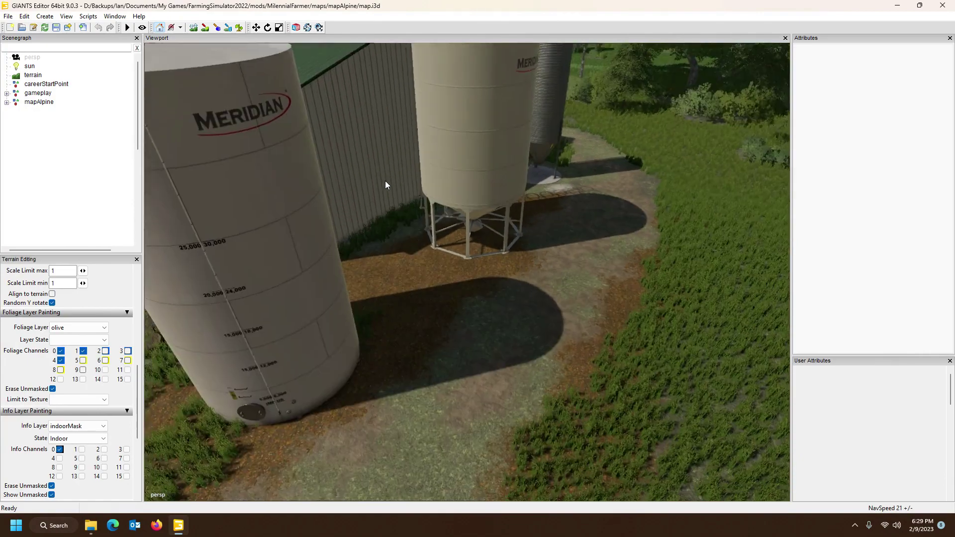
scroll(385, 181, "down", 2)
Fly toward the silos and toggle the mask overlay on and off around them
left_click(228, 28)
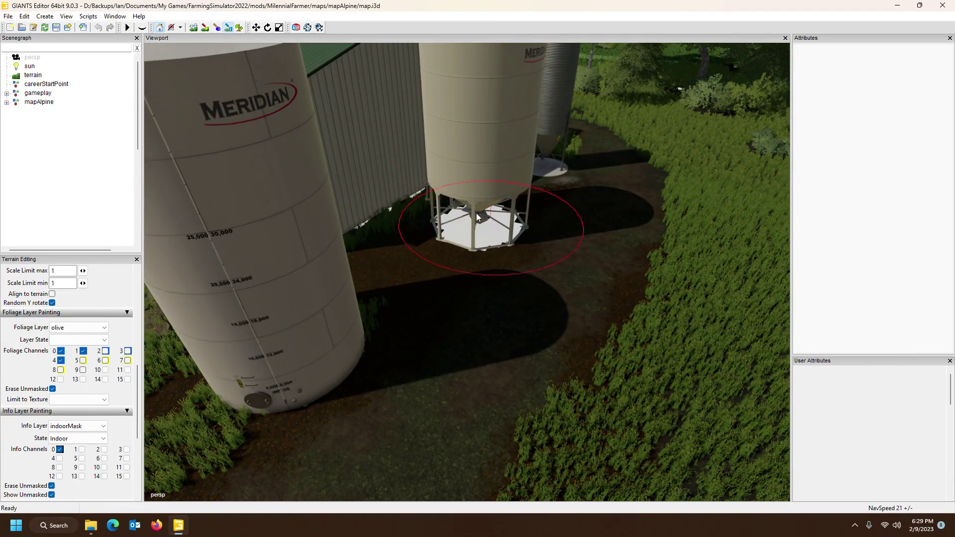
left_click(227, 31)
key("s")
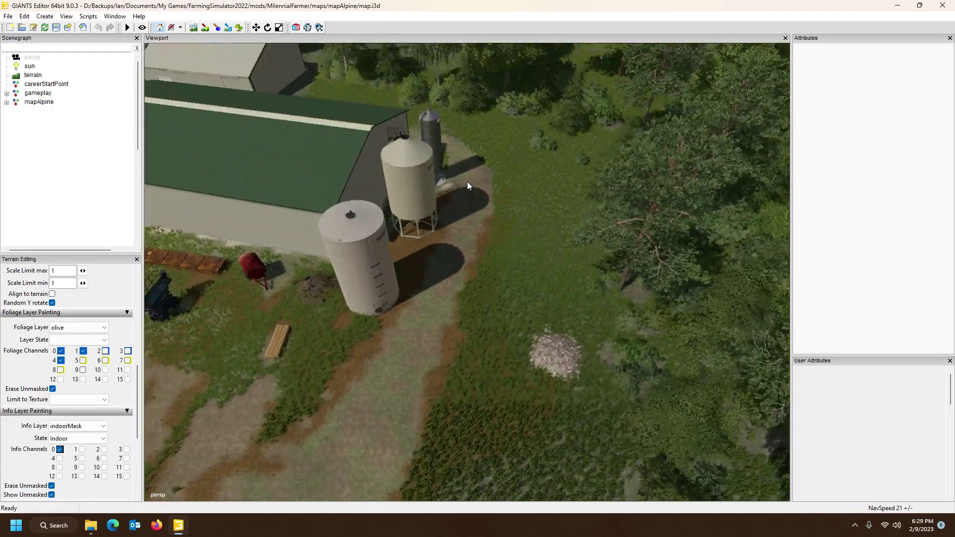
right_click_drag(467, 181, 541, 190)
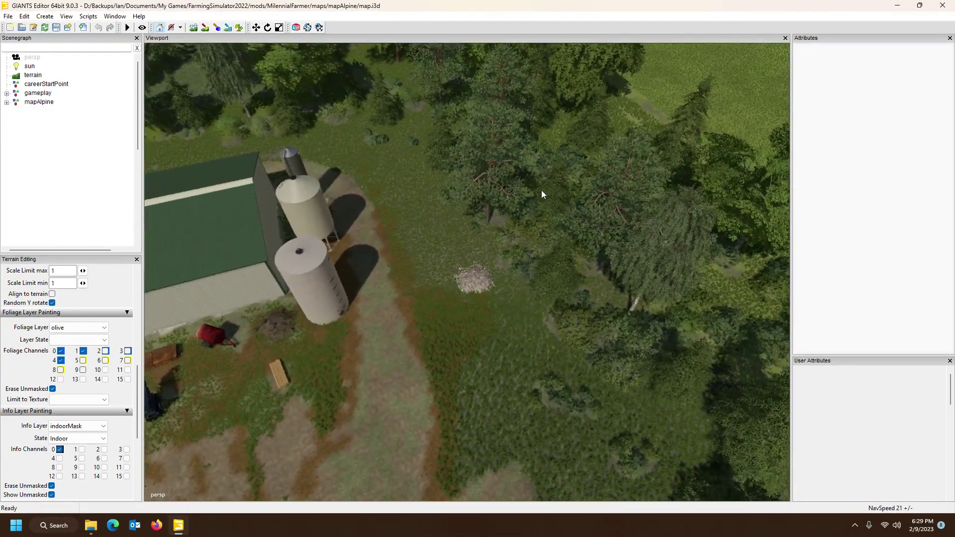
left_click(230, 29)
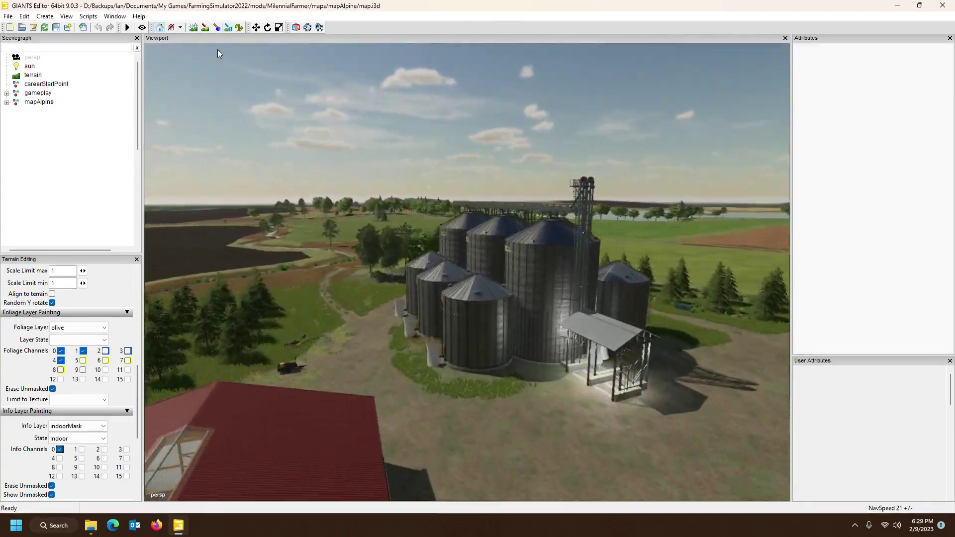
key("w")
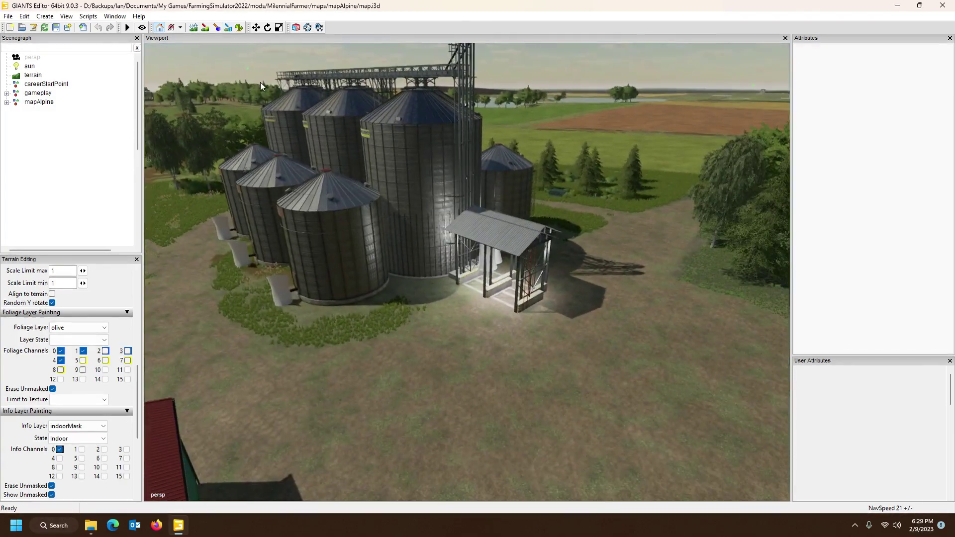
left_click(229, 28)
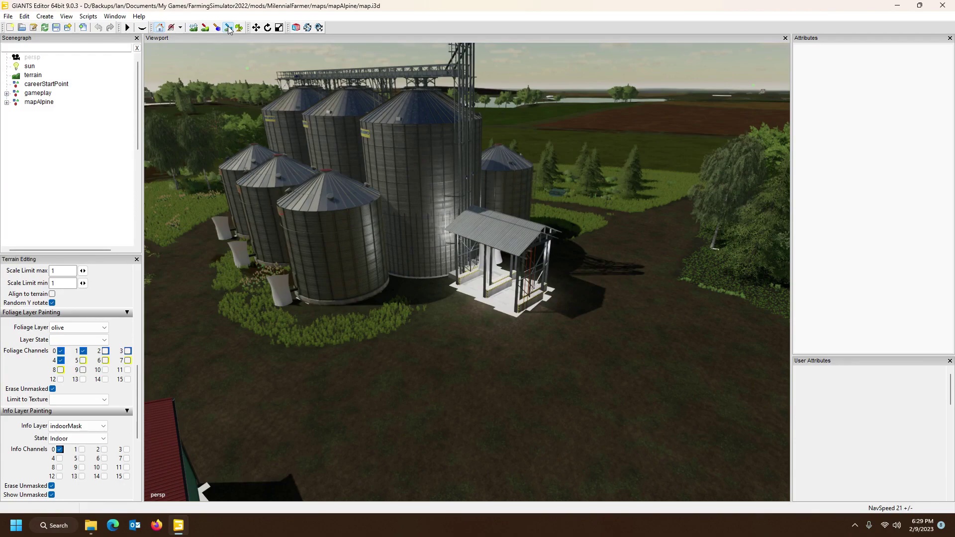
left_click(228, 29)
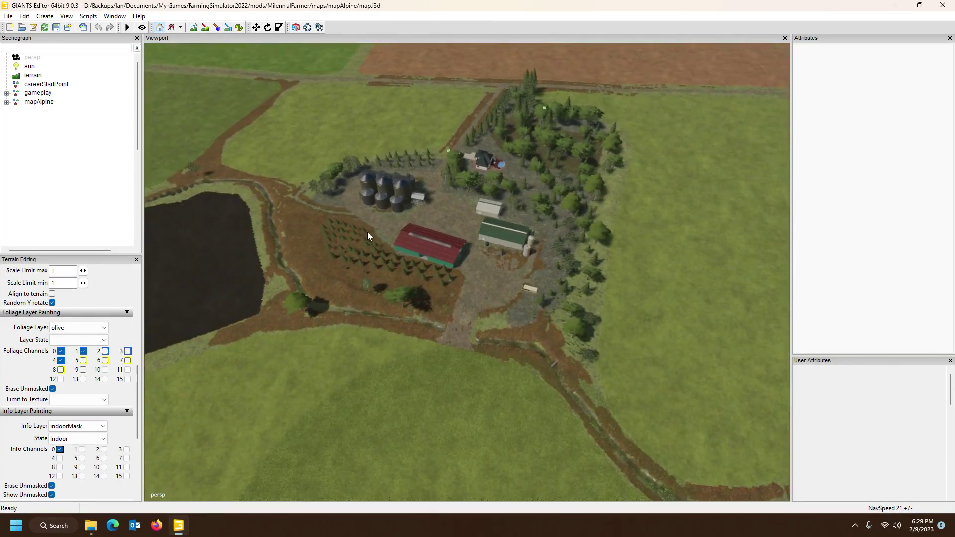
scroll(380, 241, "down", 5)
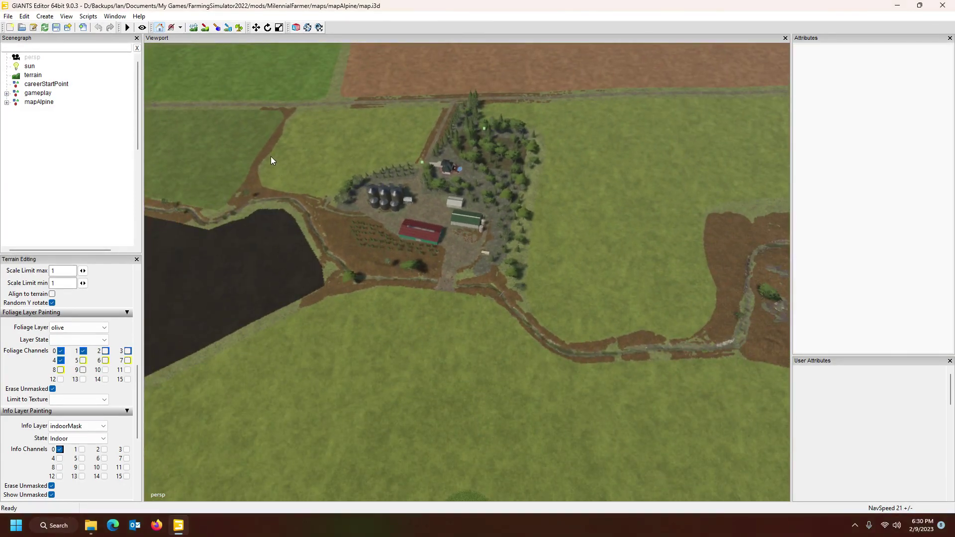
Overlay placementCollisionGenerated channel 0 on the terrain and bring the mapAlpine folder forward
left_click(229, 29)
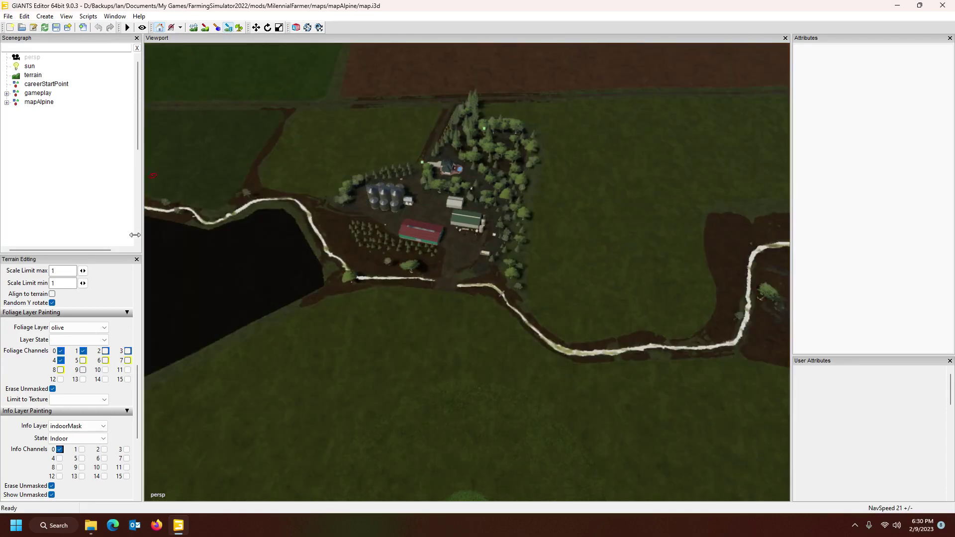
left_click(67, 428)
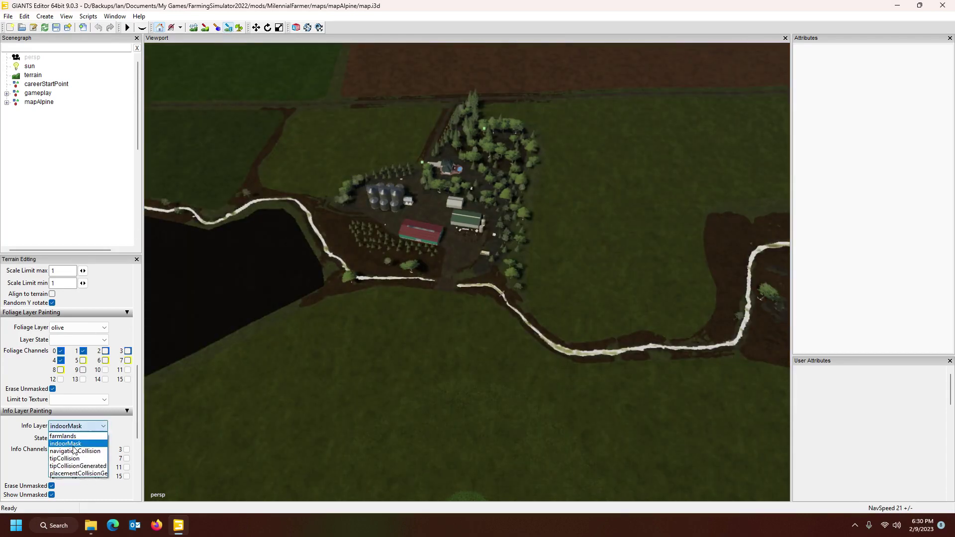
left_click(83, 474)
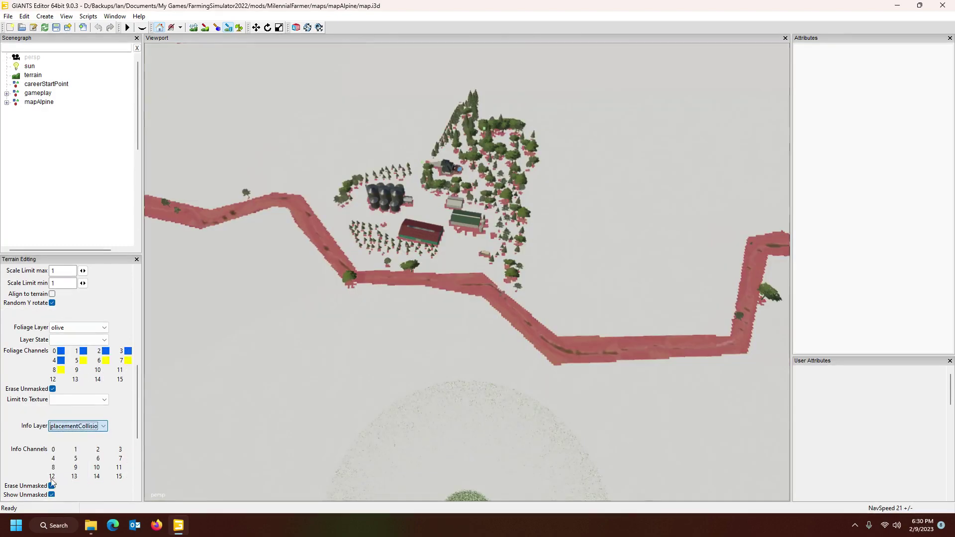
left_click(59, 447)
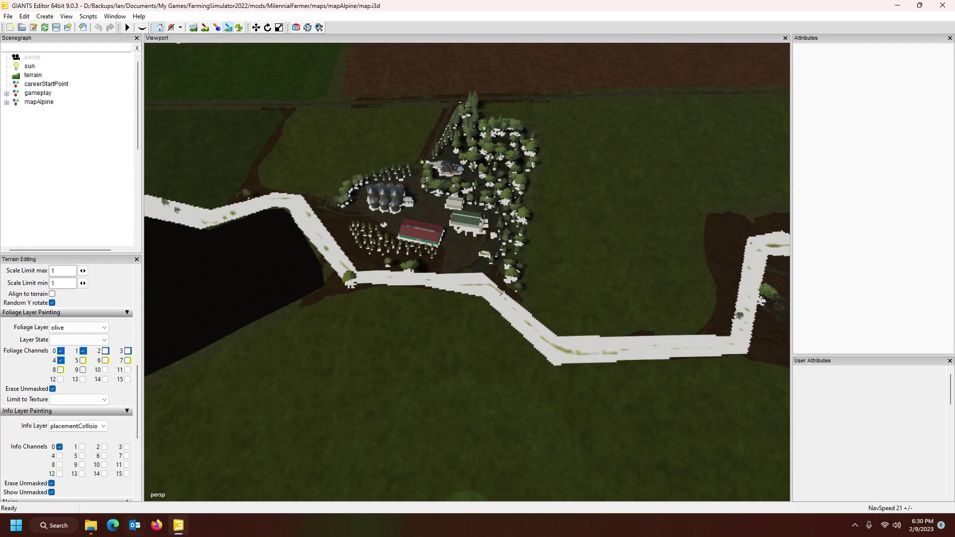
mouse_move(90, 525)
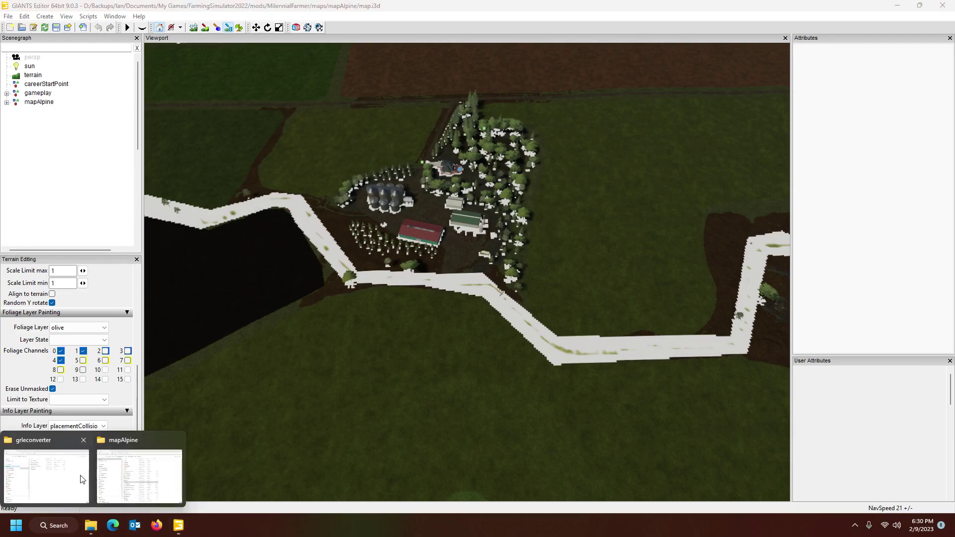
left_click(139, 475)
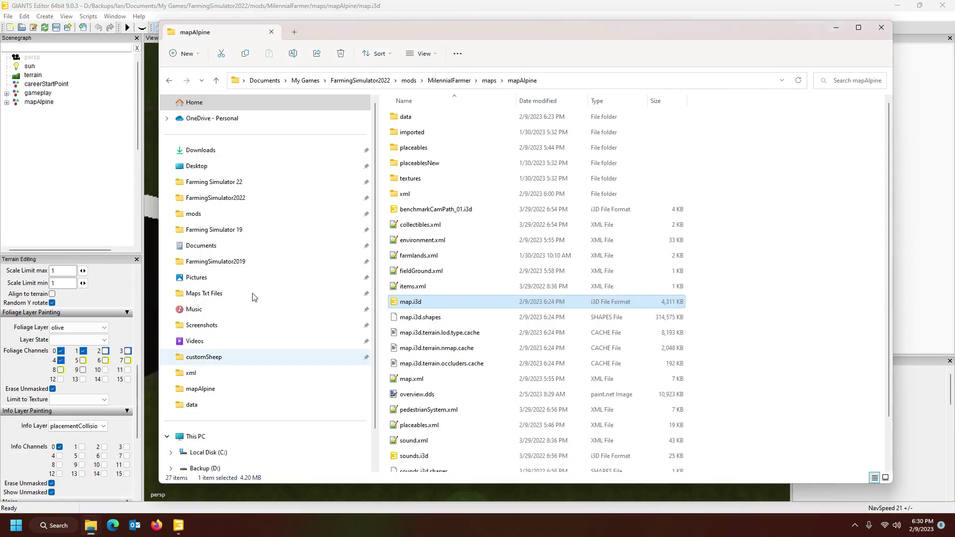
Open the data folder, select infoLayer_placementCollisionGenerated.grle (35.9 KB), and return to GIANTS Editor
double_click(447, 114)
scroll(691, 328, "down", 10)
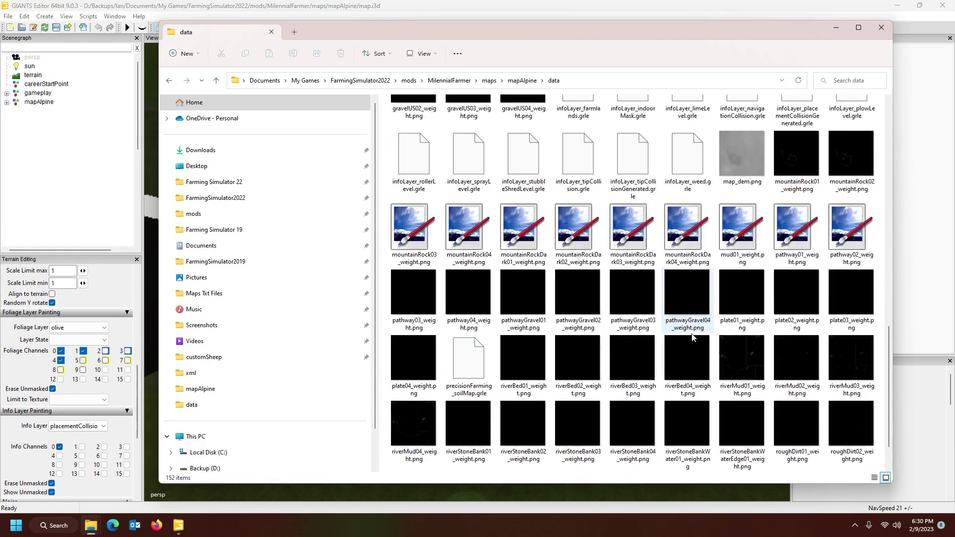
scroll(667, 238, "up", 3)
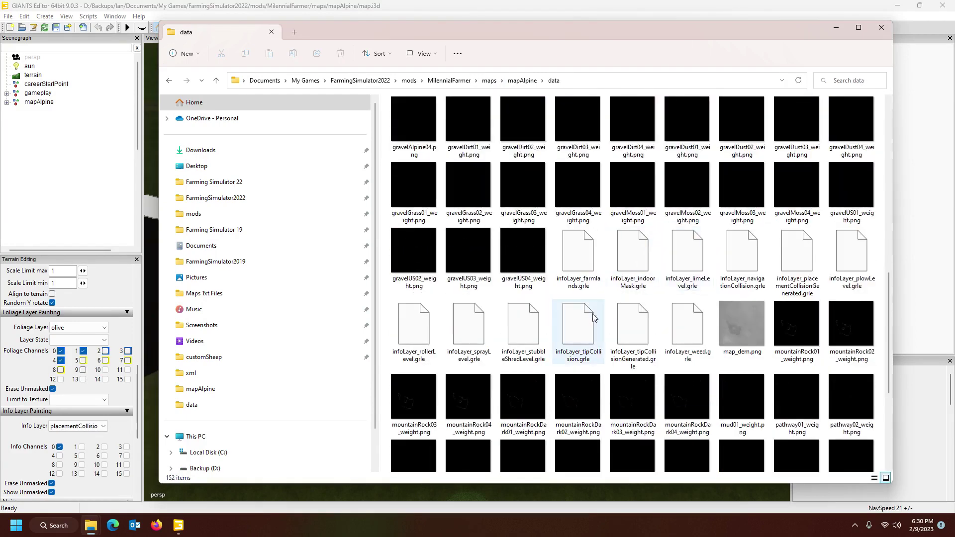
left_click(801, 257)
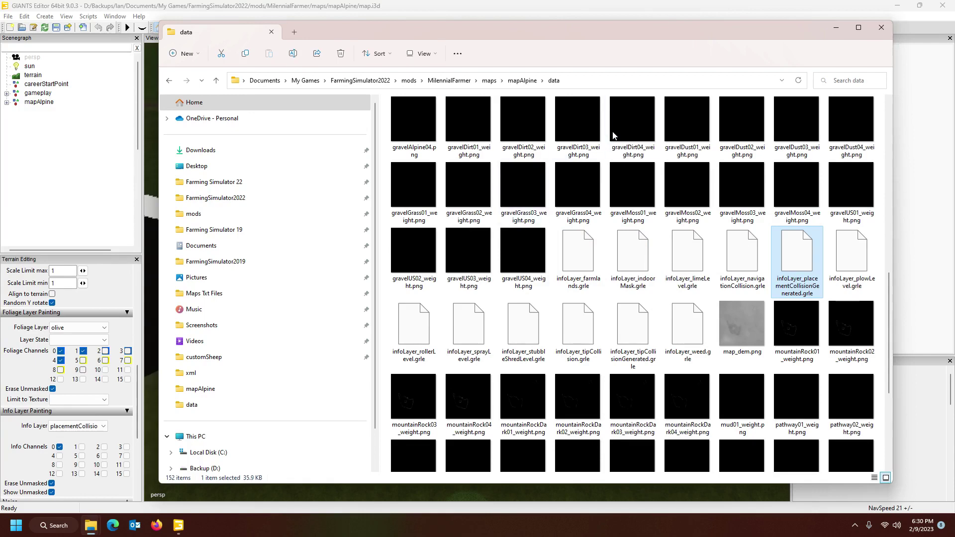
left_click(562, 8)
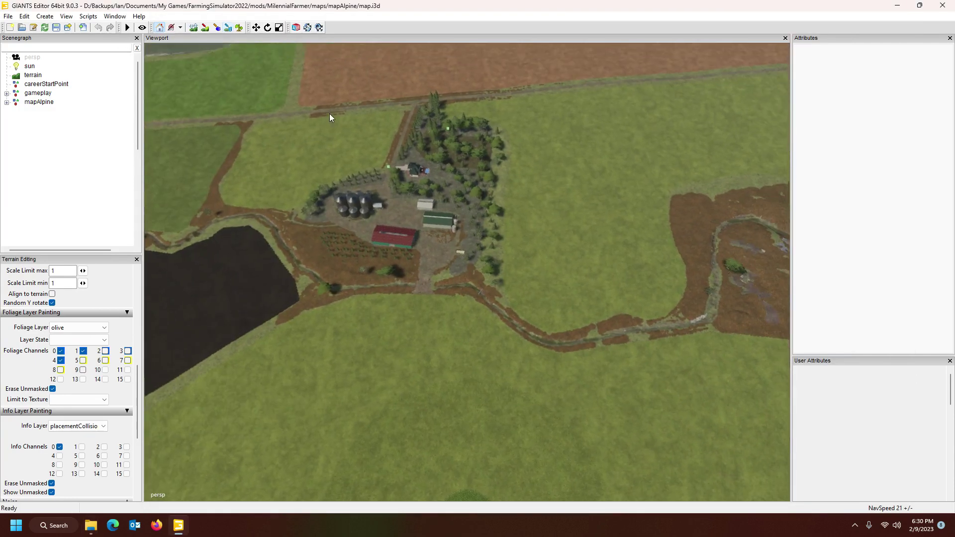
Frame the whole map, then open Scripts > Map to list Create Ground Collision Map, Get Field Sizes and Physics Property Test
scroll(329, 109, "up", 3)
scroll(333, 104, "up", 3)
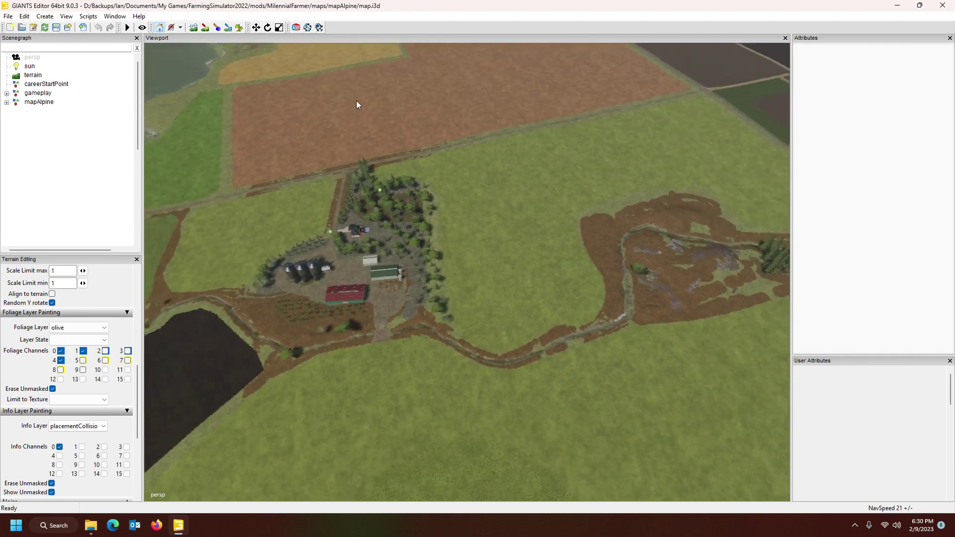
scroll(356, 101, "down", 5)
mouse_move(309, 89)
right_mouse_down()
mouse_move(277, 41)
mouse_move(306, 103)
right_mouse_up()
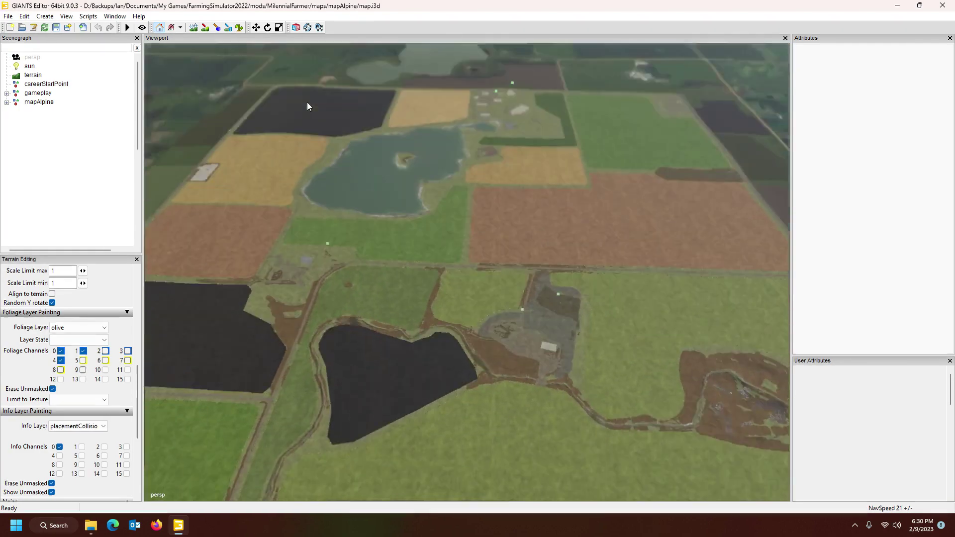
scroll(310, 114, "down", 8)
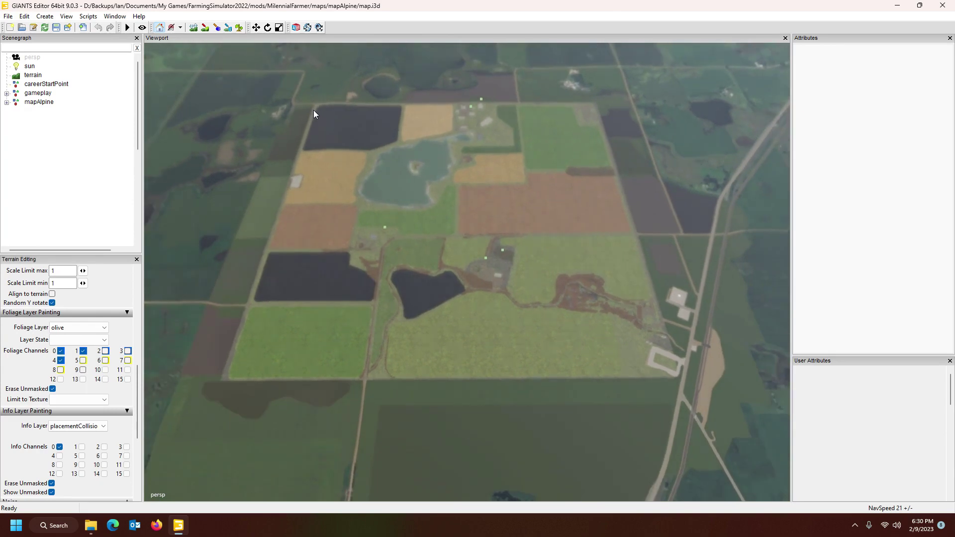
right_click_drag(313, 114, 439, 114)
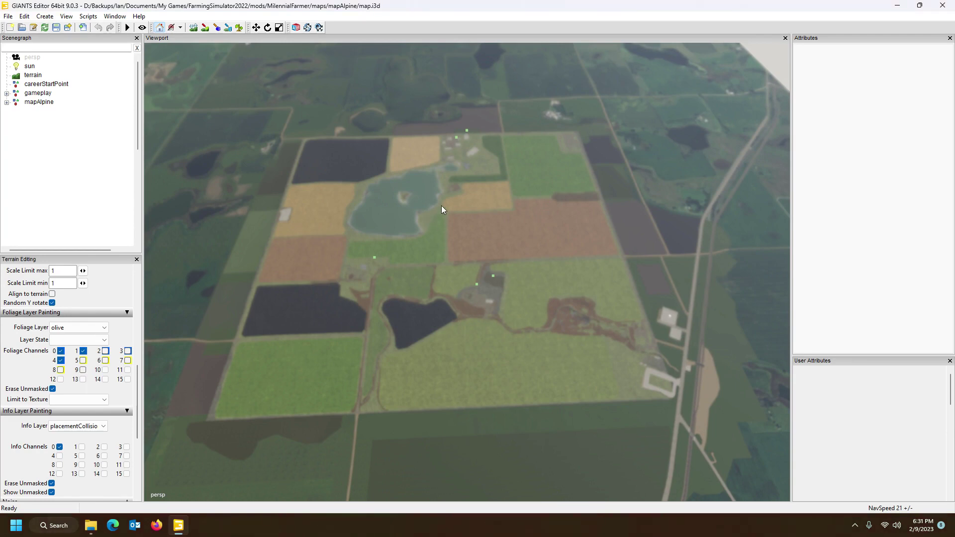
left_click(87, 16)
mouse_move(100, 41)
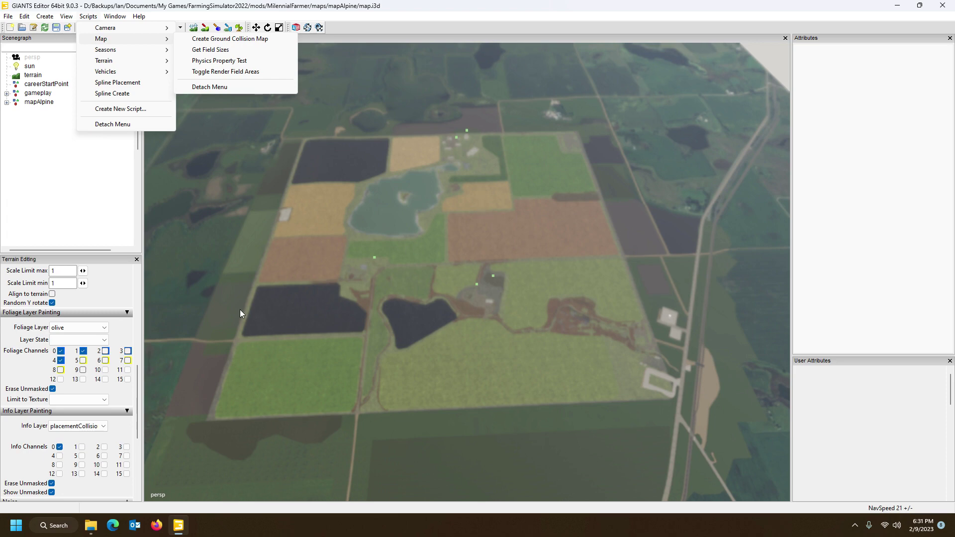
Dismiss the menus and show Window > Console, enlarged to read the foliage and threadpool loading messages
left_click(69, 428)
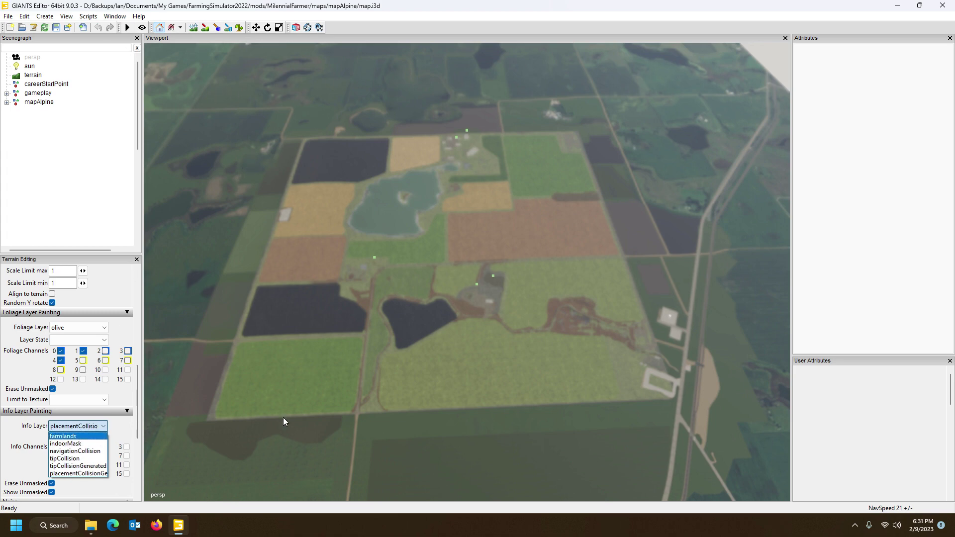
left_click(116, 21)
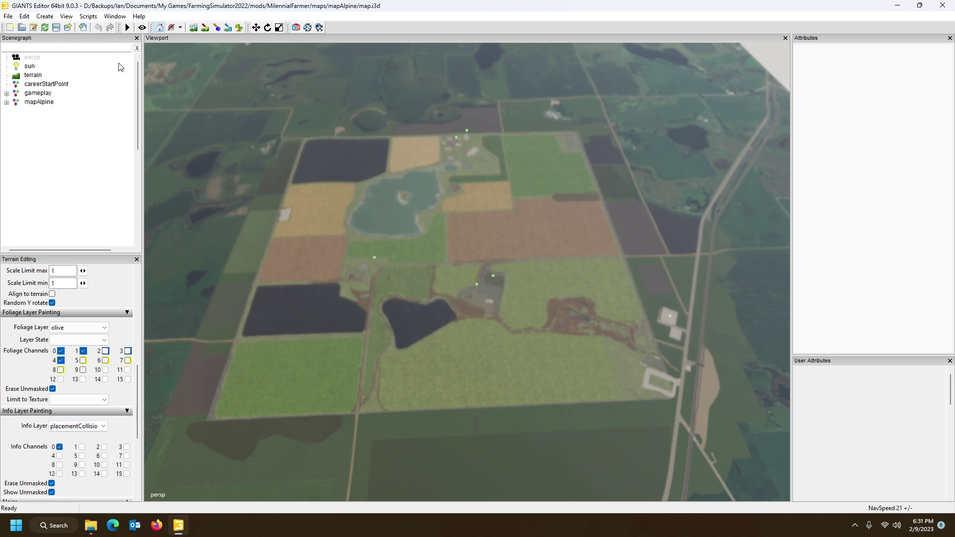
left_click(117, 18)
left_click(134, 181)
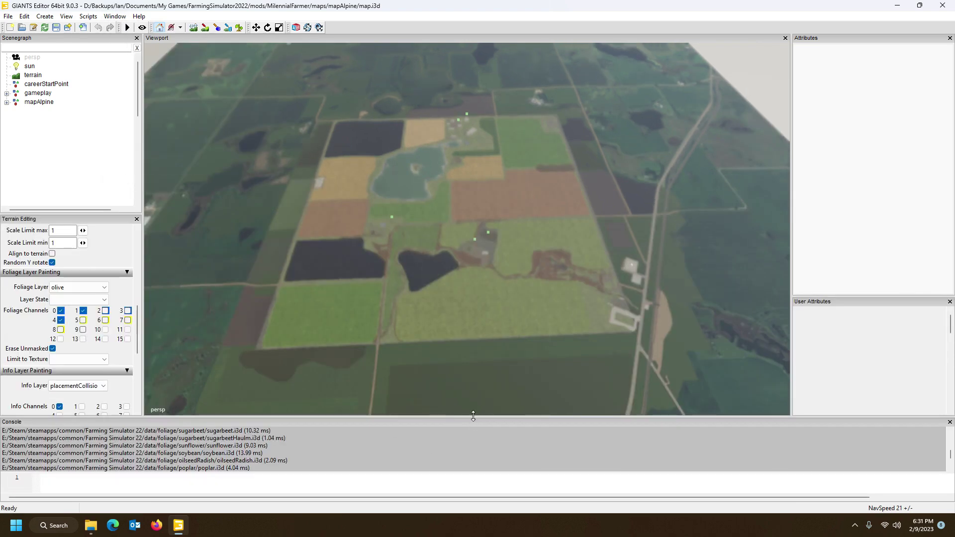
left_click_drag(474, 418, 467, 340)
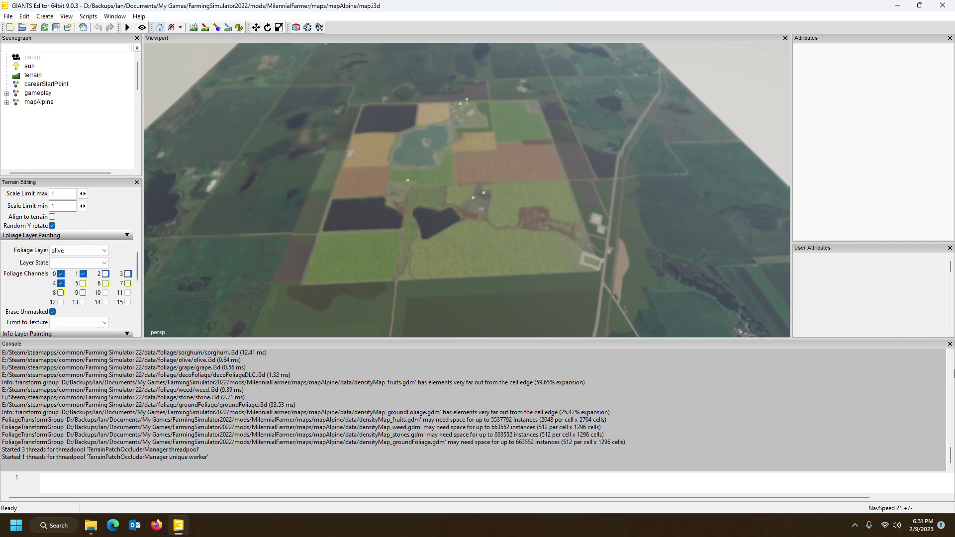
Close the console and select the indoorMask info layer with its State set to Indoor
left_click(949, 344)
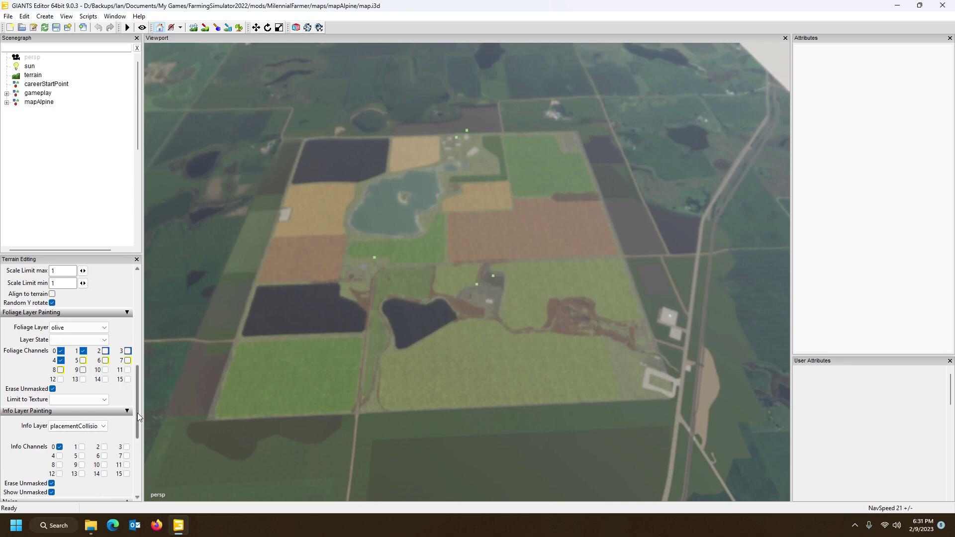
scroll(139, 416, "down", 3)
left_click(79, 336)
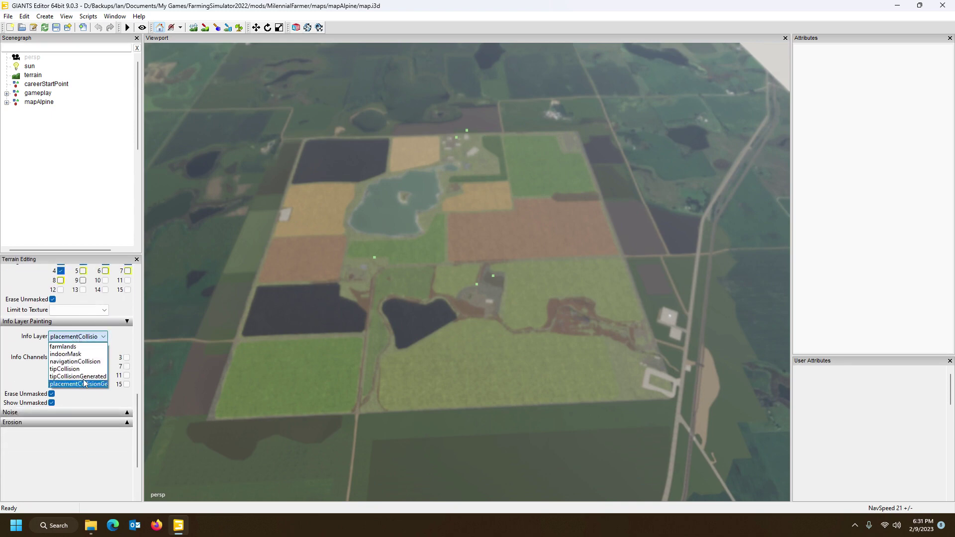
left_click(80, 354)
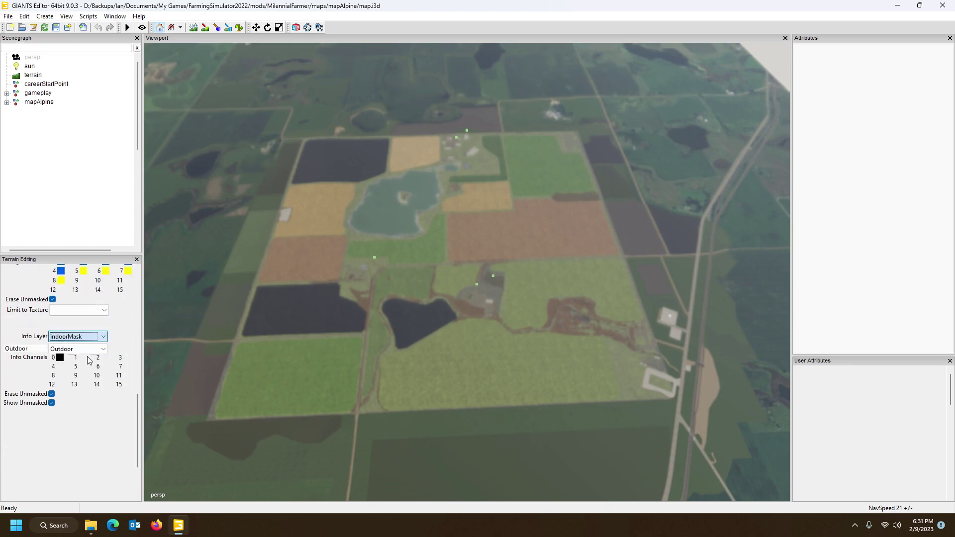
left_click(76, 350)
left_click(72, 358)
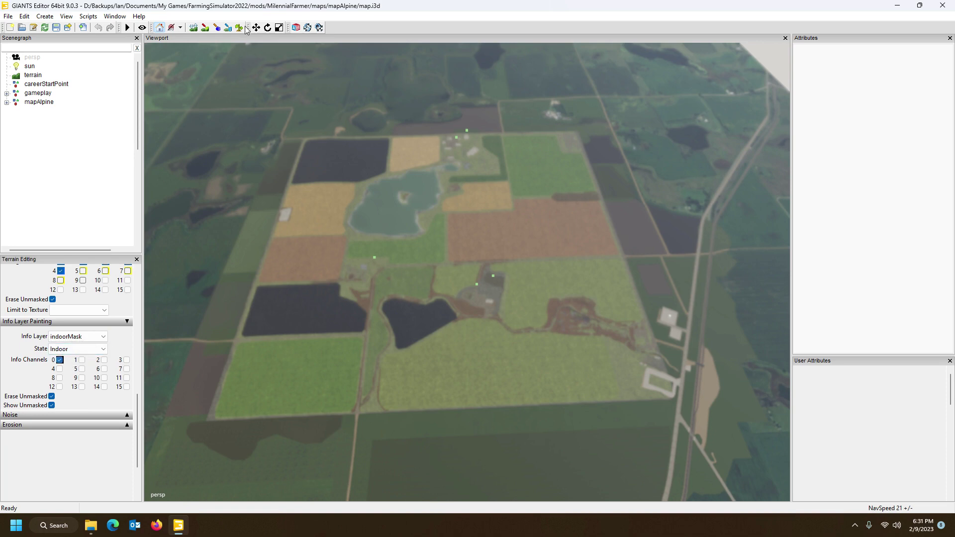
Toggle the indoor mask overlay on and off, then zoom in on the mapAlpine field grid
left_click(229, 28)
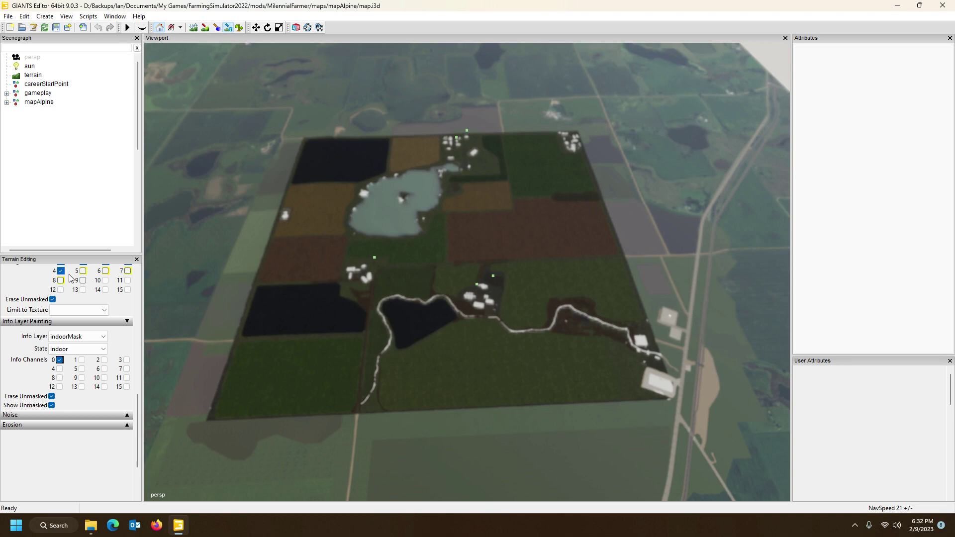
left_click(228, 28)
scroll(374, 220, "up", 2)
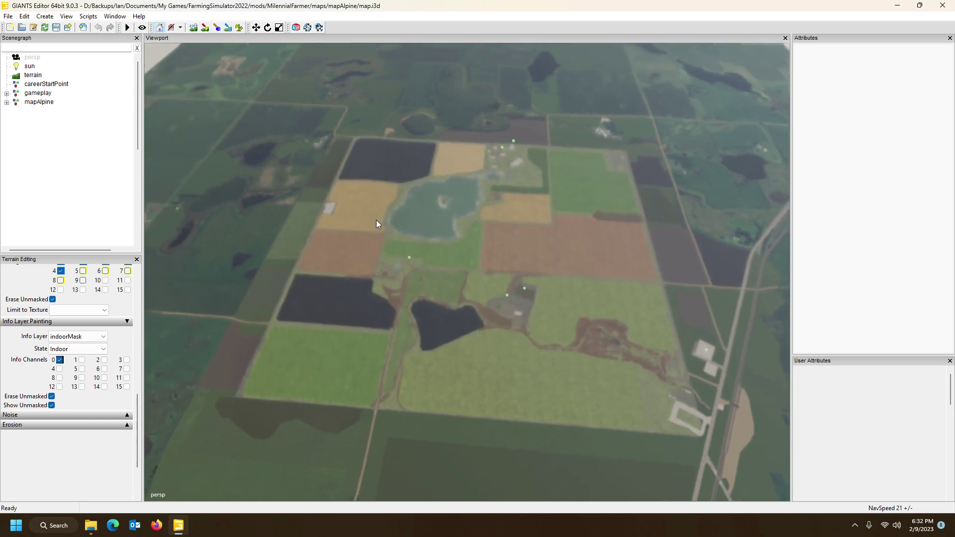
scroll(399, 230, "up", 3)
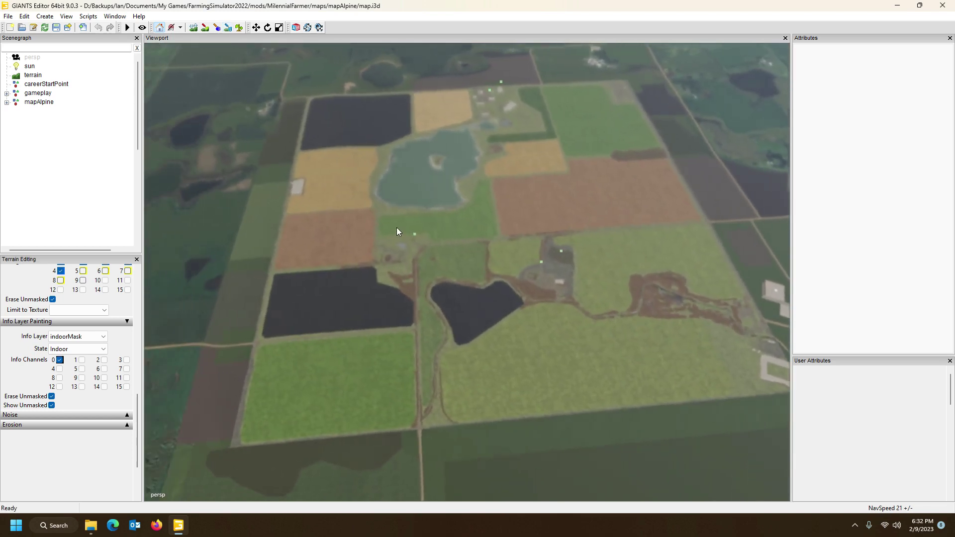